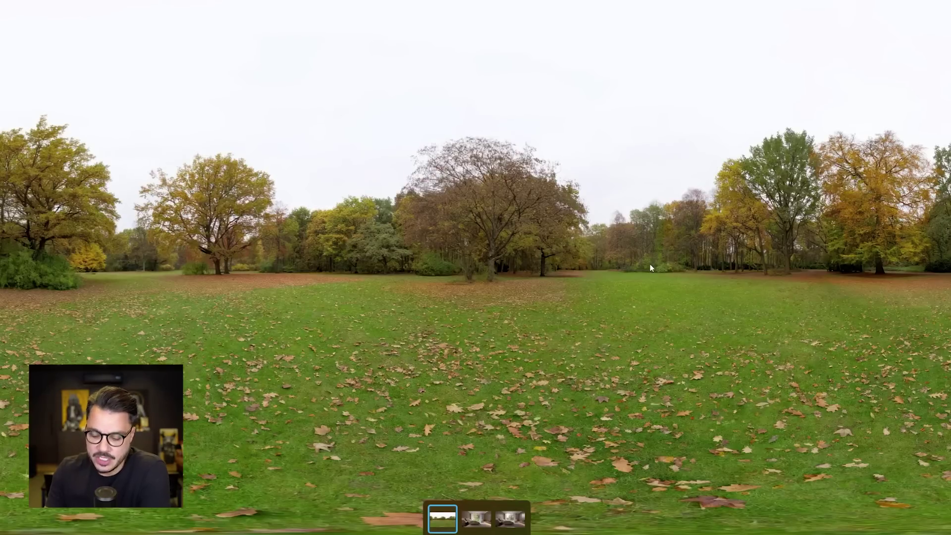
# - Compare the park panorama with the two bedroom renders in the image viewer
pyautogui.press('Right')
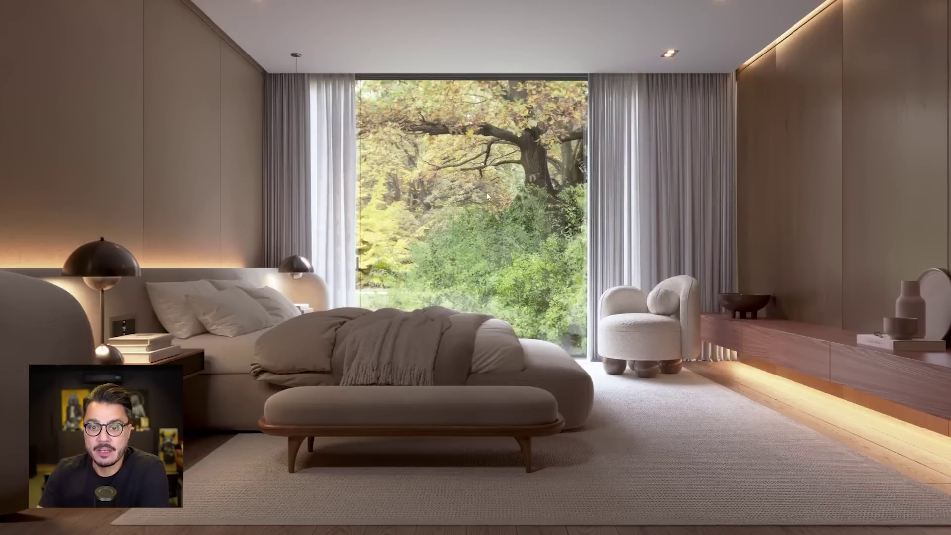
pyautogui.press('Right')
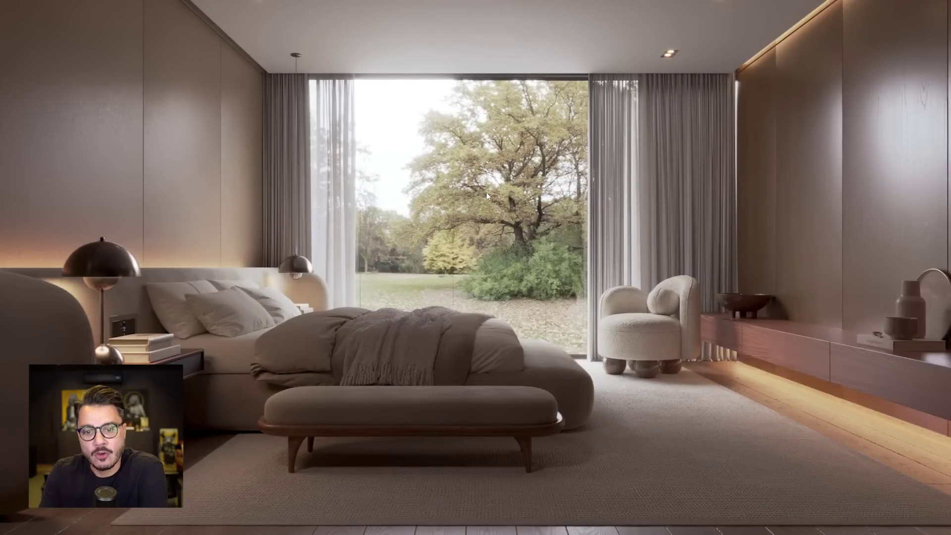
pyautogui.press('Right')
pyautogui.press('Left')
pyautogui.press('Right')
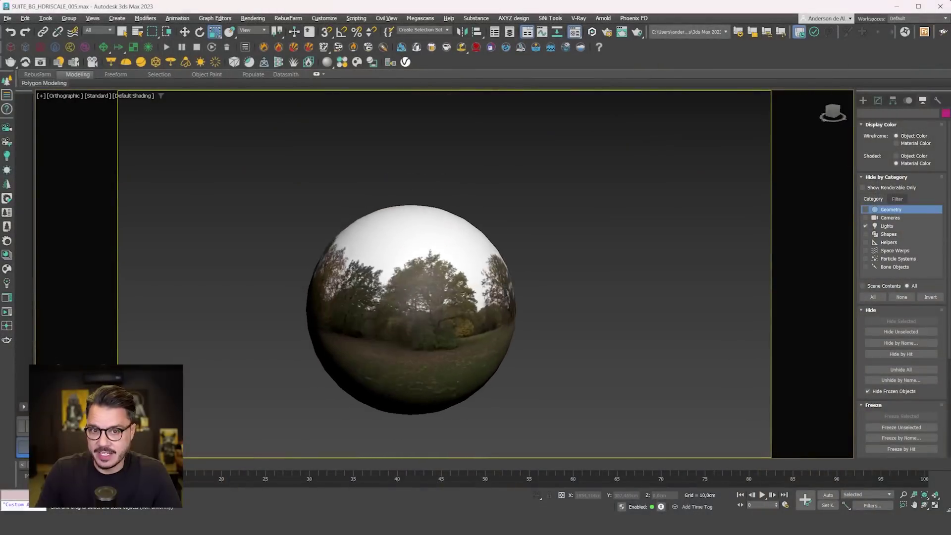
# - Display the background sphere as wireframe and select Corona Camera002 at its centre
pyautogui.keyDown('alt'); pyautogui.moveTo(490, 261); pyautogui.dragTo(514, 225, button='middle'); pyautogui.keyUp('alt')
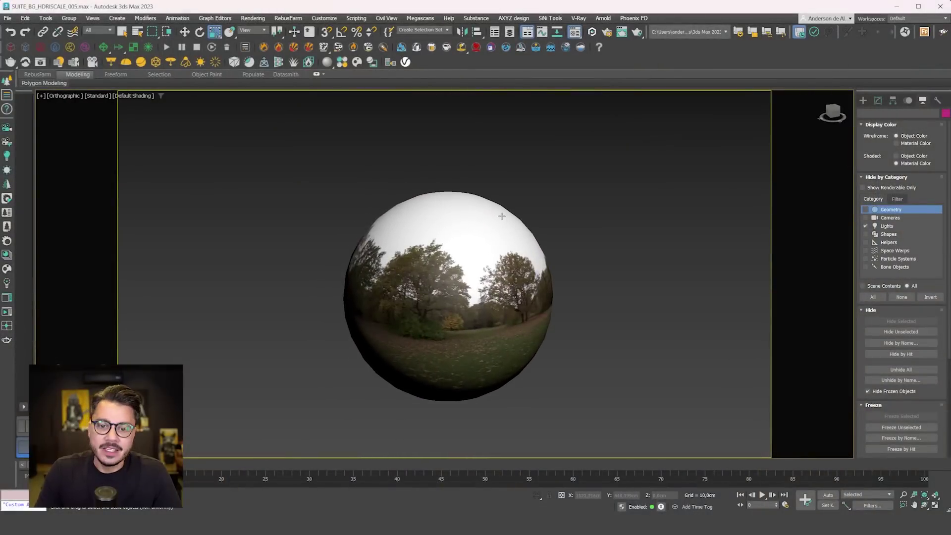
pyautogui.keyDown('alt'); pyautogui.moveTo(412, 302); pyautogui.dragTo(465, 193, button='middle'); pyautogui.keyUp('alt')
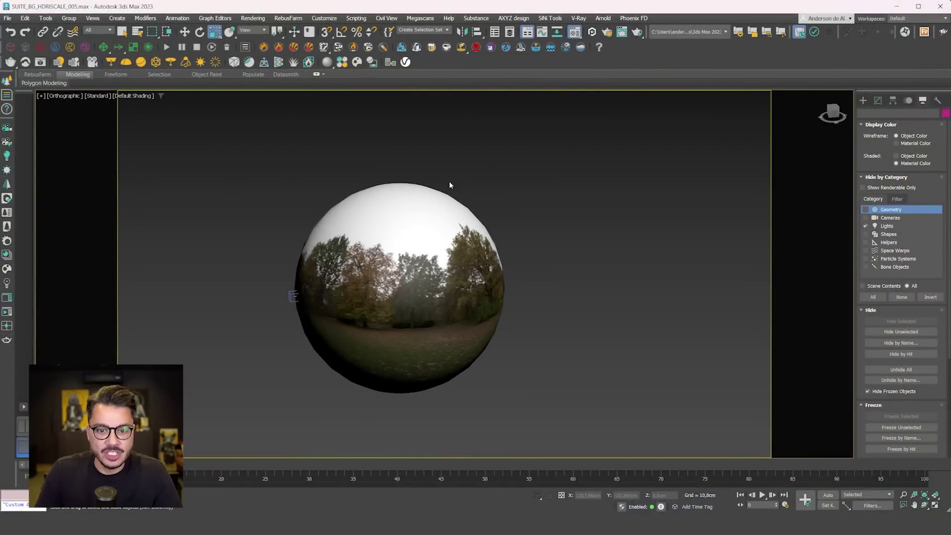
pyautogui.keyDown('alt'); pyautogui.moveTo(415, 335); pyautogui.dragTo(476, 310, button='middle'); pyautogui.keyUp('alt')
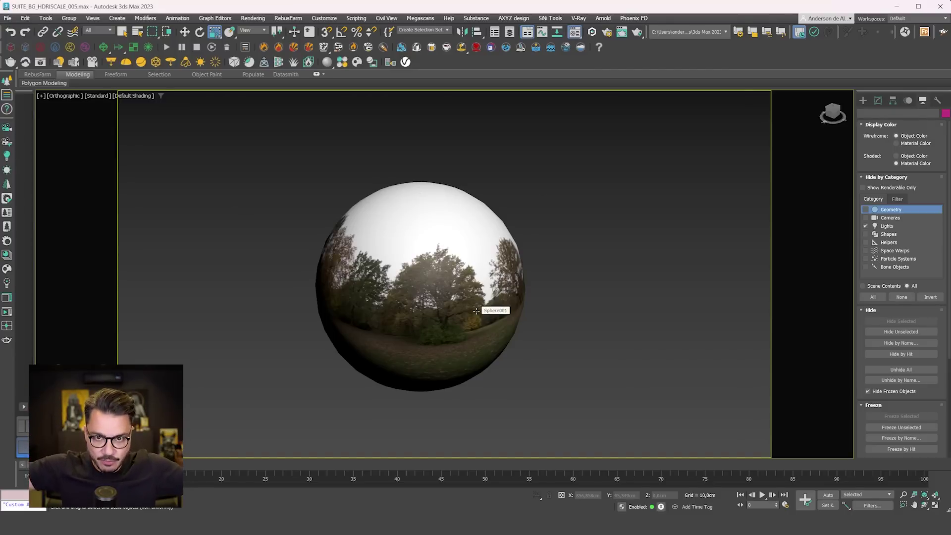
pyautogui.press('F3')
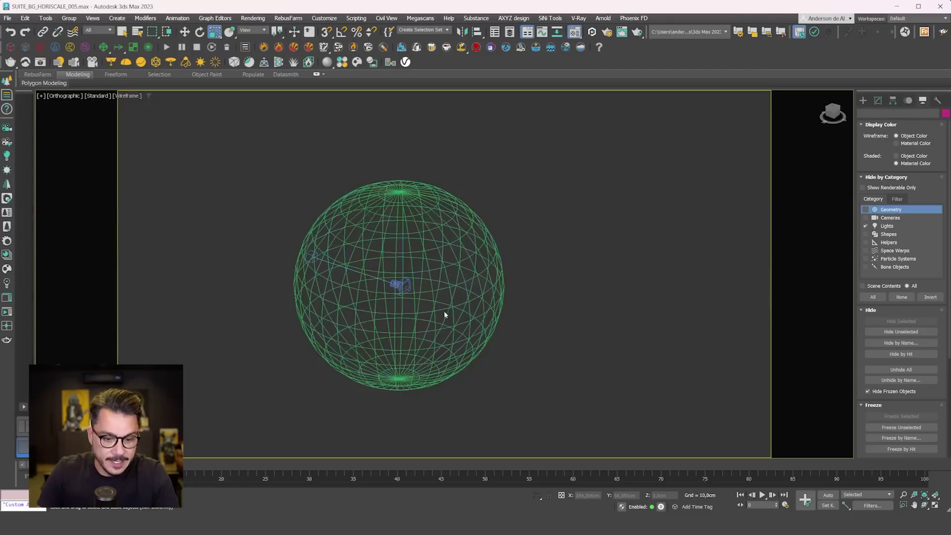
pyautogui.scroll(4, 438, 297)
pyautogui.click(404, 282)
pyautogui.click(404, 282)
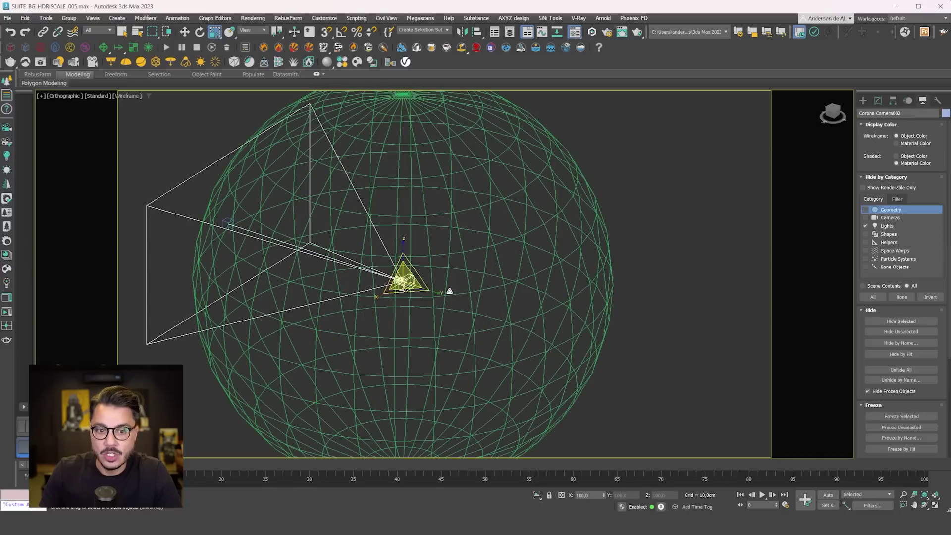
# - Look through Corona Camera002 with default shading to view the background inside the sphere
pyautogui.scroll(-3, 614, 309)
pyautogui.click(632, 361)
pyautogui.click(475, 296)
pyautogui.moveTo(476, 296); pyautogui.dragTo(518, 286, button='middle')
pyautogui.press('c')
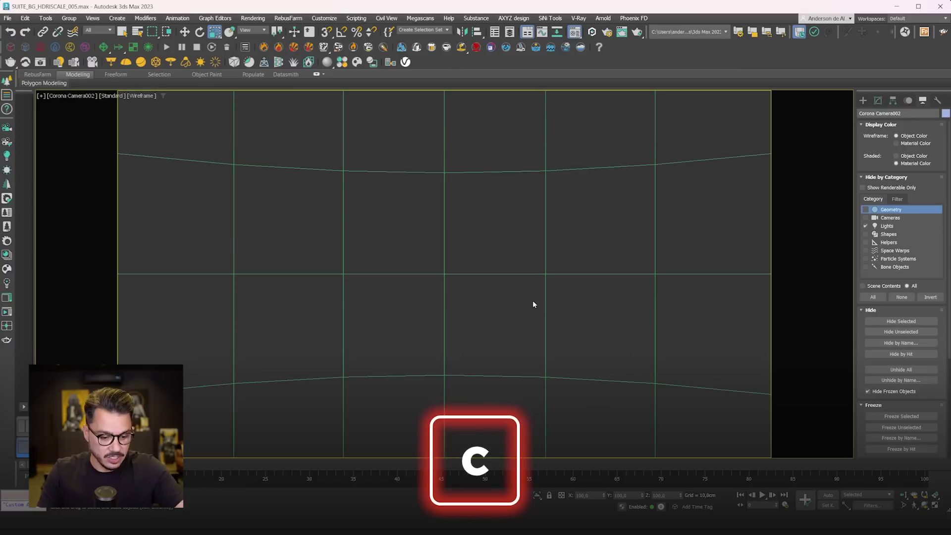
pyautogui.press('F3')
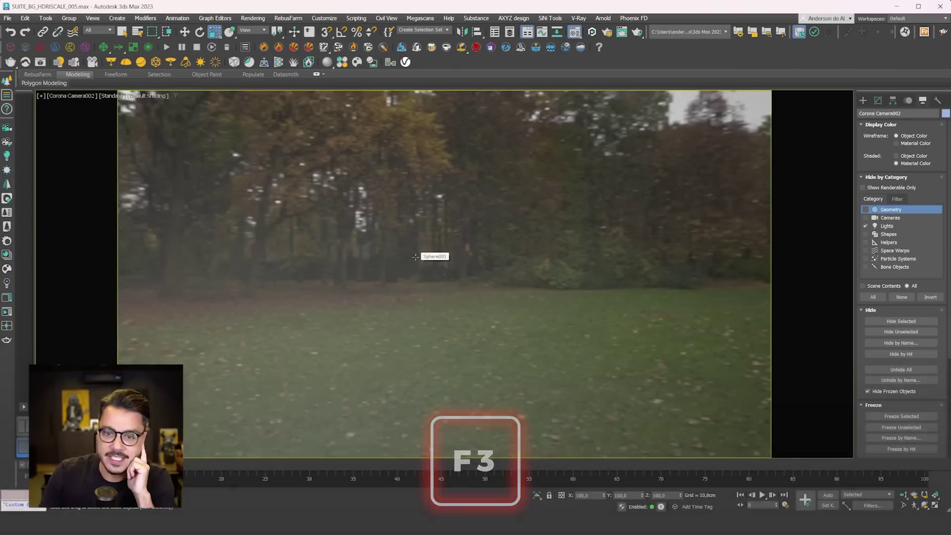
# - Compare the Corona Camera002 view with a perspective view showing the whole sphere from outside
pyautogui.press('p')
pyautogui.scroll(-10, 415, 256)
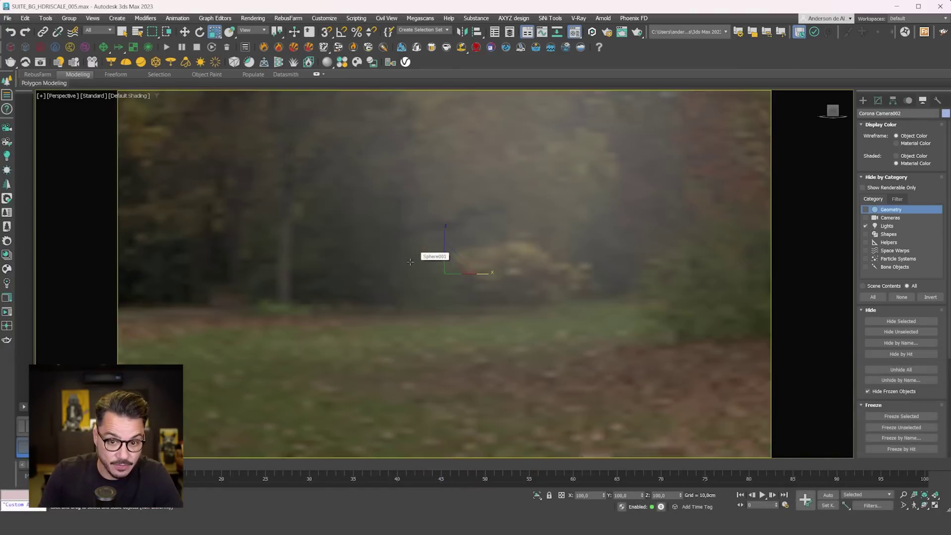
pyautogui.press('c')
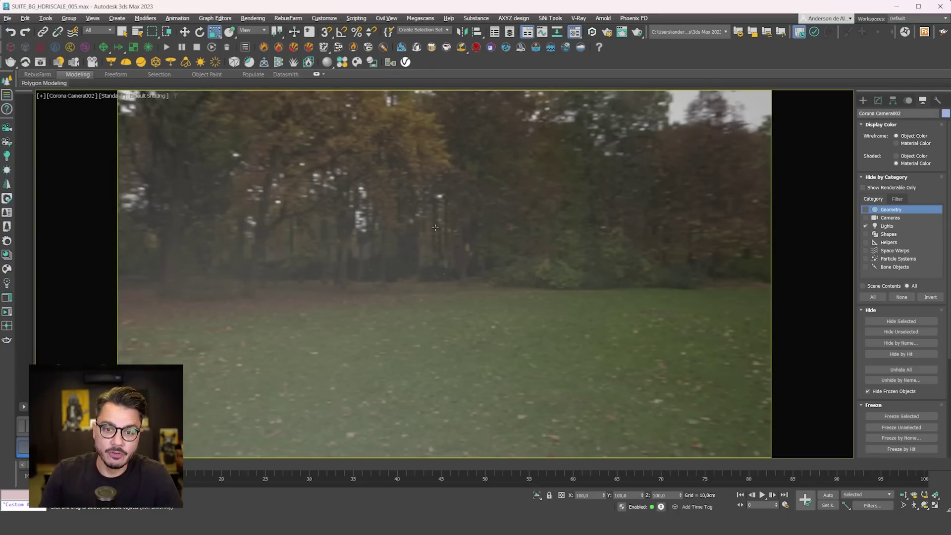
pyautogui.press('p')
pyautogui.scroll(-10, 424, 270)
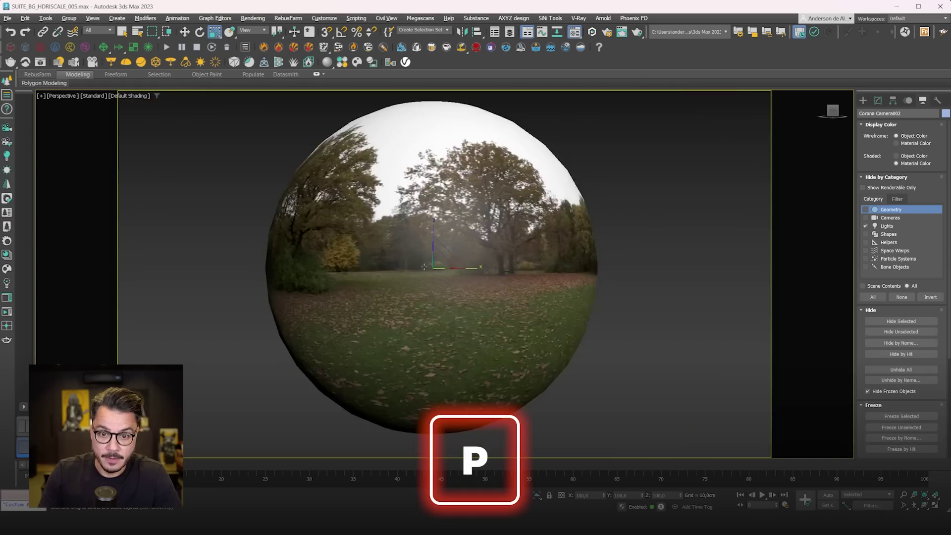
pyautogui.keyDown('alt'); pyautogui.moveTo(423, 271); pyautogui.dragTo(427, 291, button='middle'); pyautogui.keyUp('alt')
# - Scale the background sphere uniformly to about 469 percent
pyautogui.click(493, 247)
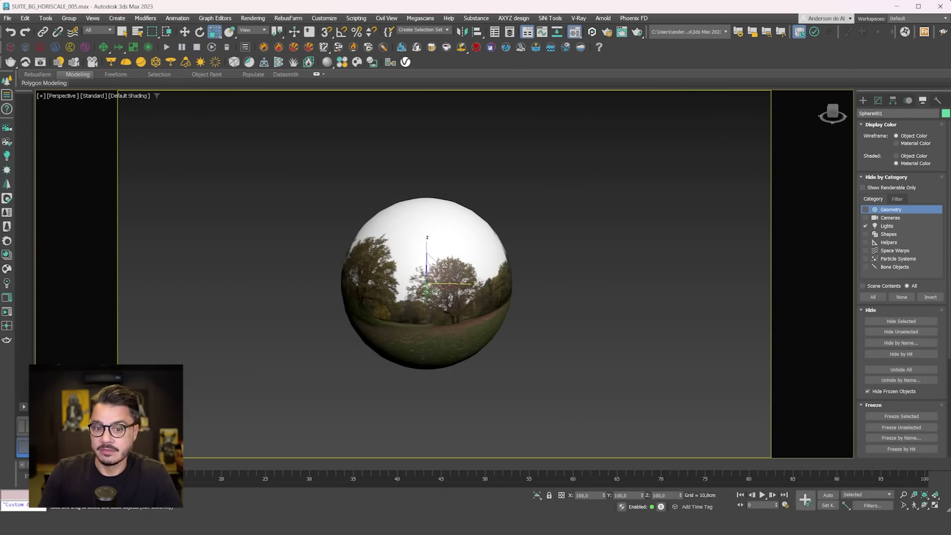
pyautogui.scroll(15, 425, 285)
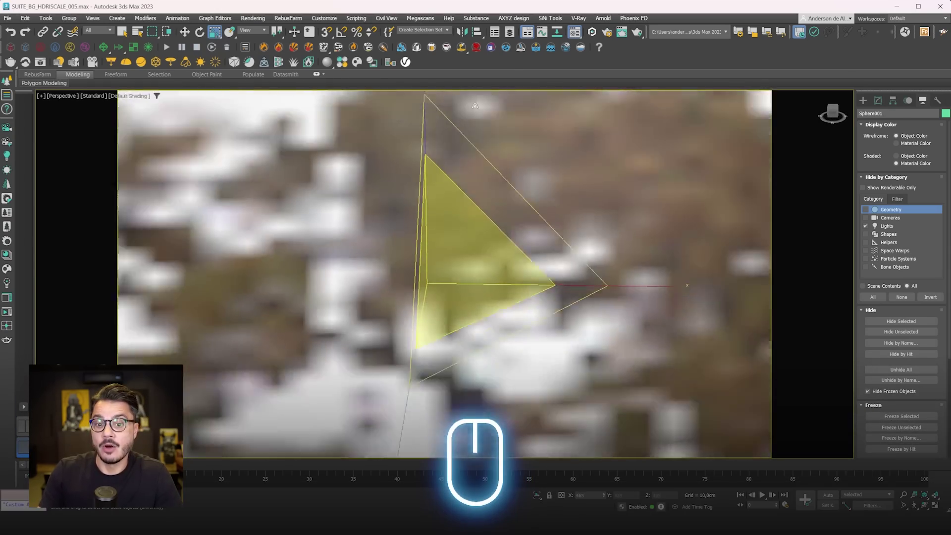
pyautogui.scroll(-10, 426, 285)
pyautogui.scroll(15, 426, 285)
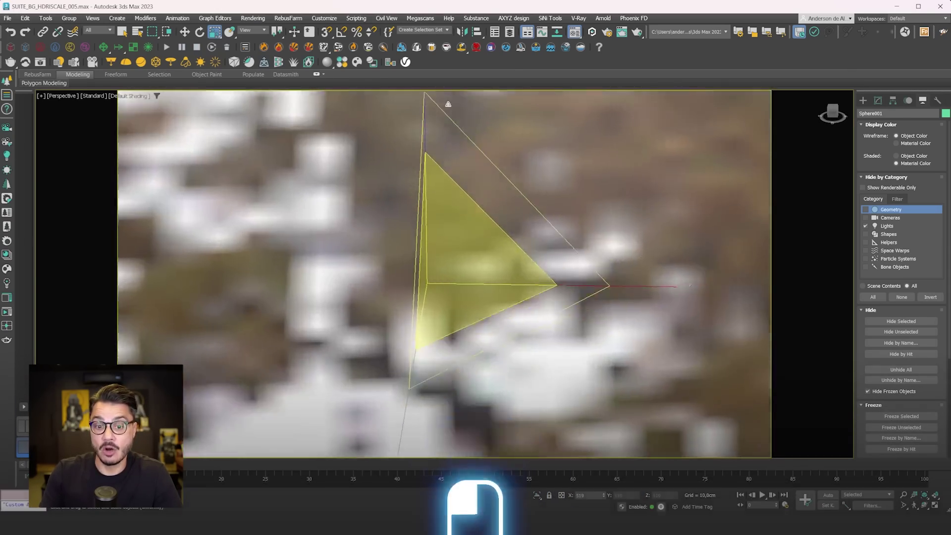
pyautogui.scroll(-10, 439, 114)
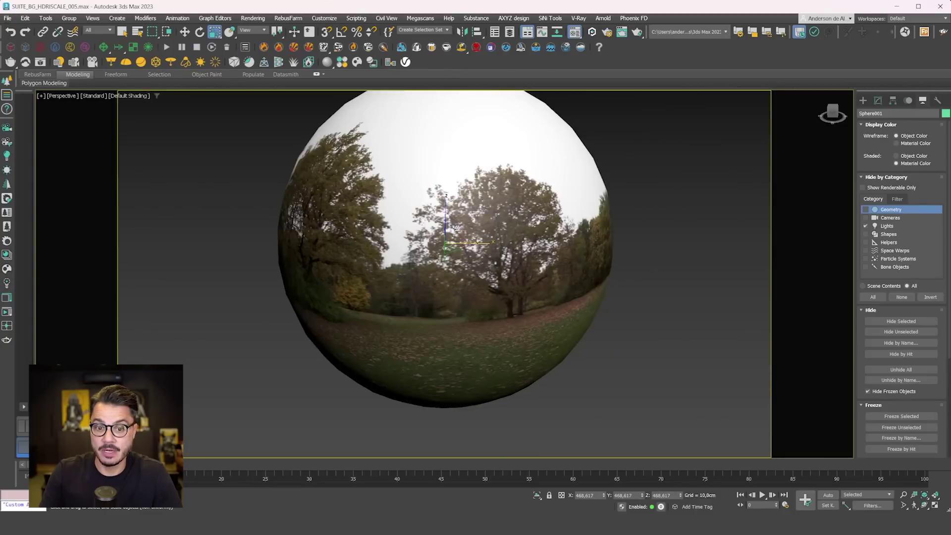
# - Check the scaled background through Corona Camera002 and return to the perspective view of the sphere
pyautogui.press('c')
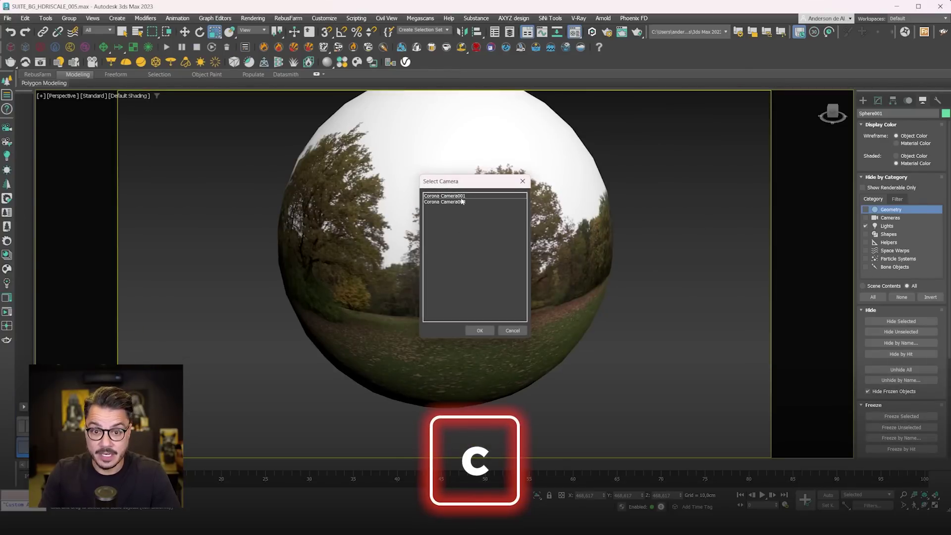
pyautogui.doubleClick(446, 201)
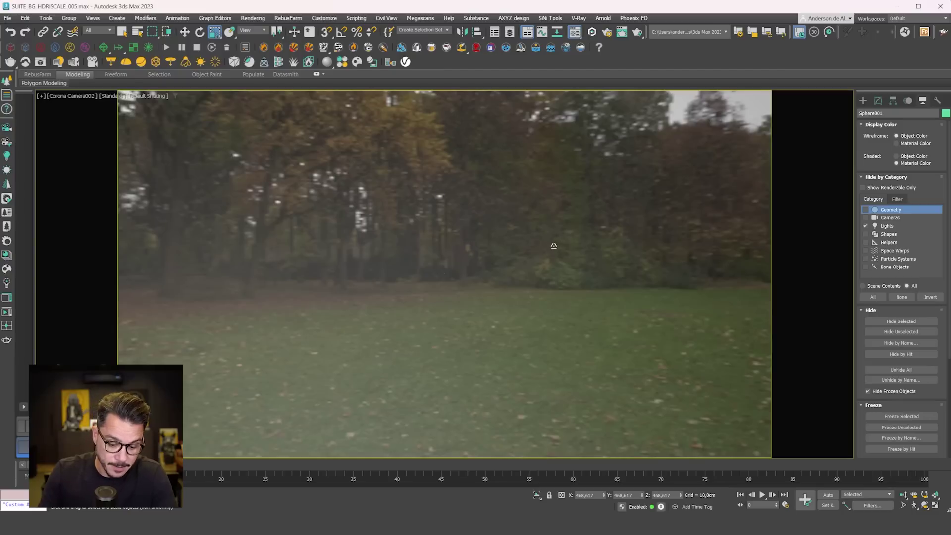
pyautogui.press('p')
pyautogui.scroll(5, 472, 265)
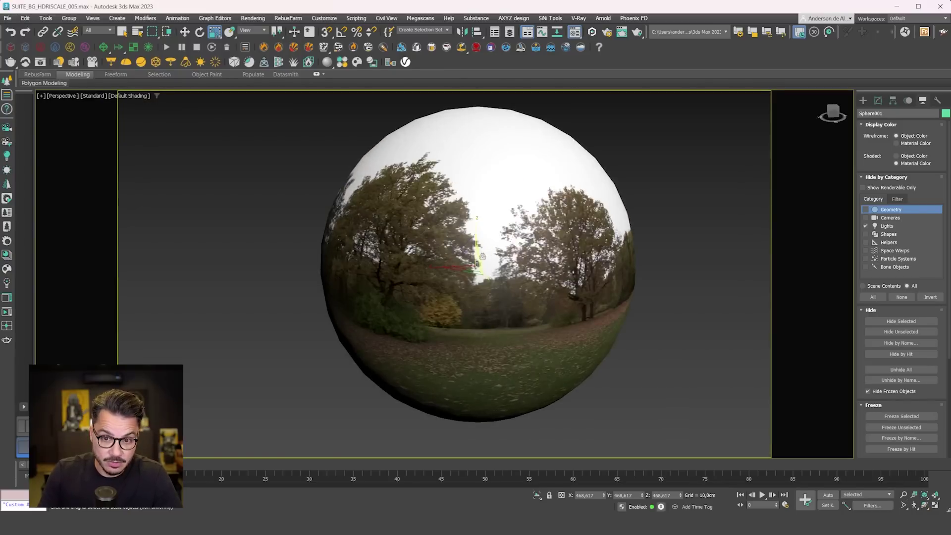
# - Inspect the sphere in wireframe, deselect it and return to default shading
pyautogui.press('F3')
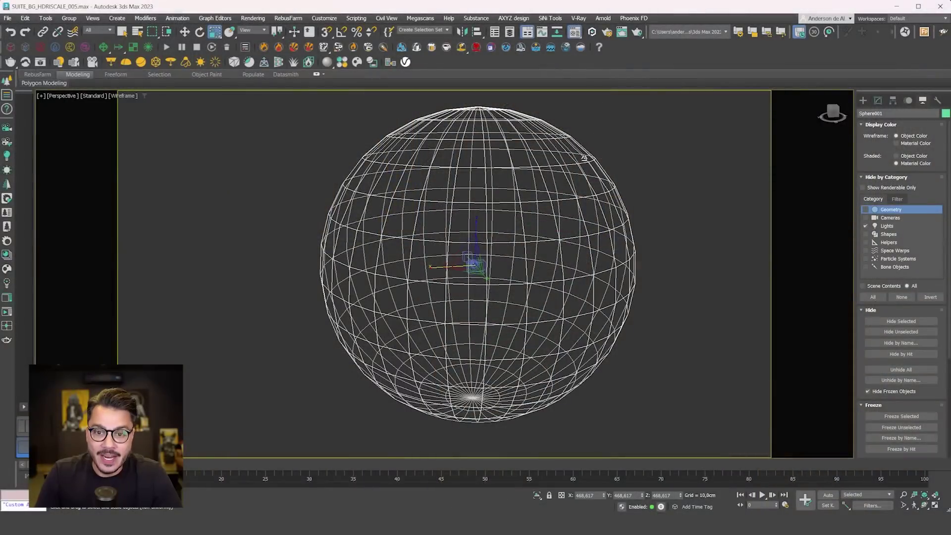
pyautogui.click(620, 157)
pyautogui.press('F3')
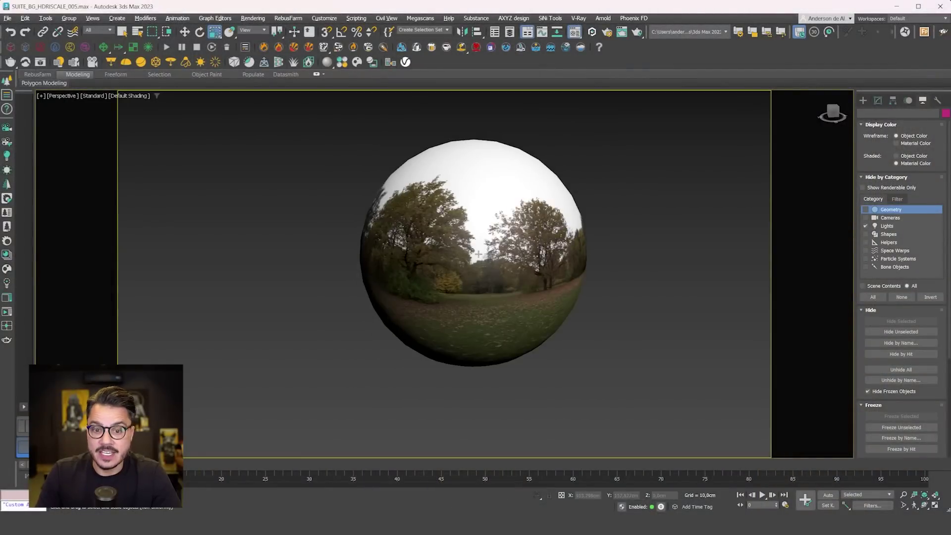
pyautogui.scroll(4, 486, 255)
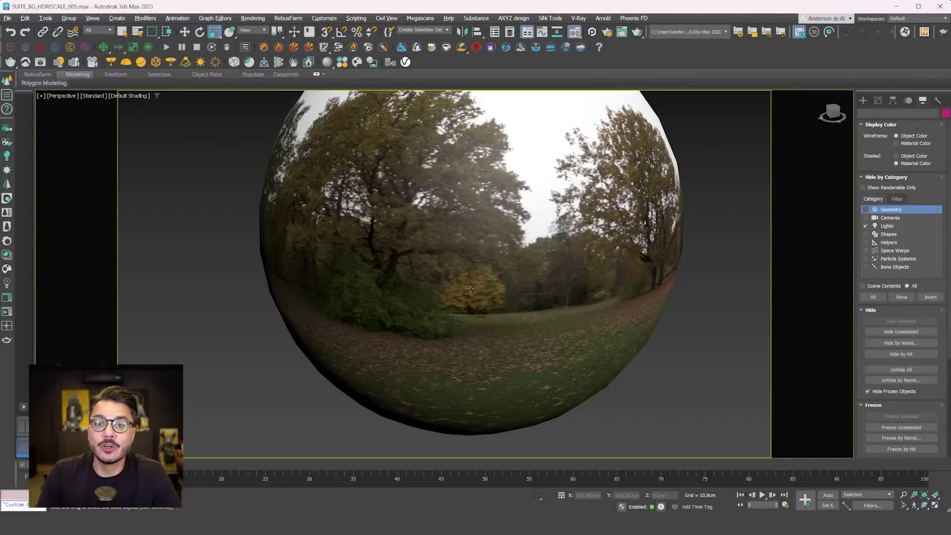
pyautogui.scroll(1, 475, 290)
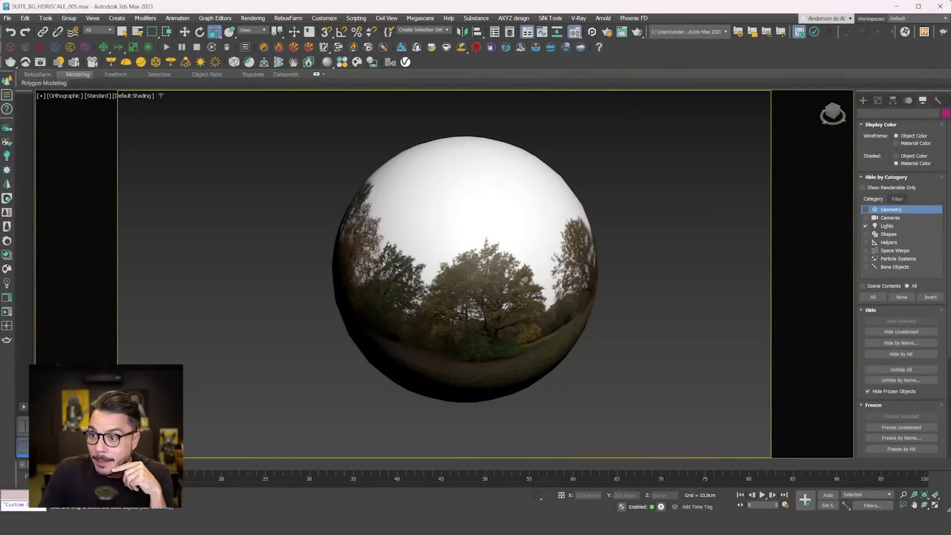
# - Open the Material Editor on the OVERCAST BG colour correction map and place it beside the sphere
pyautogui.press('m')
pyautogui.moveTo(946, 94); pyautogui.dragTo(751, 97)
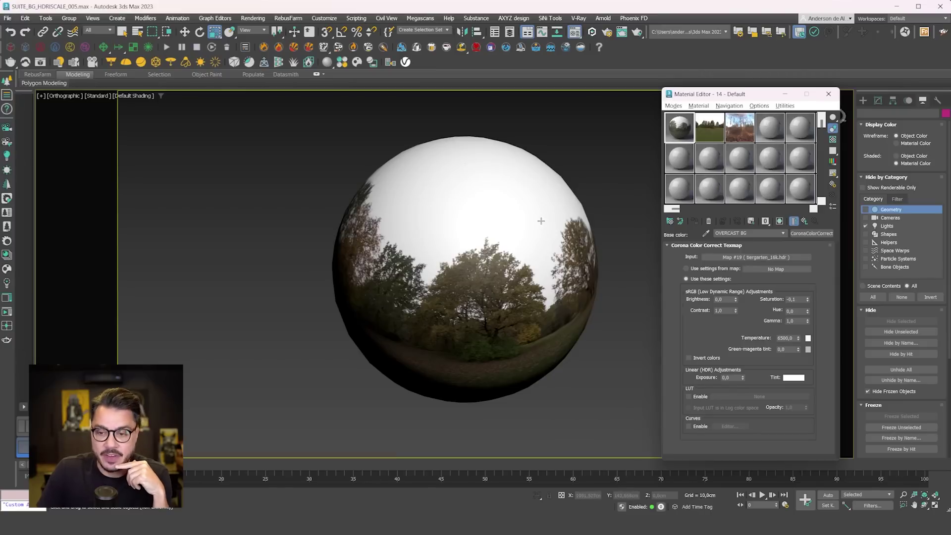
pyautogui.moveTo(496, 222); pyautogui.dragTo(480, 202, button='middle')
pyautogui.keyDown('alt'); pyautogui.moveTo(450, 261); pyautogui.dragTo(458, 276, button='middle'); pyautogui.keyUp('alt')
pyautogui.keyDown('alt'); pyautogui.moveTo(310, 277); pyautogui.dragTo(358, 325, button='middle'); pyautogui.keyUp('alt')
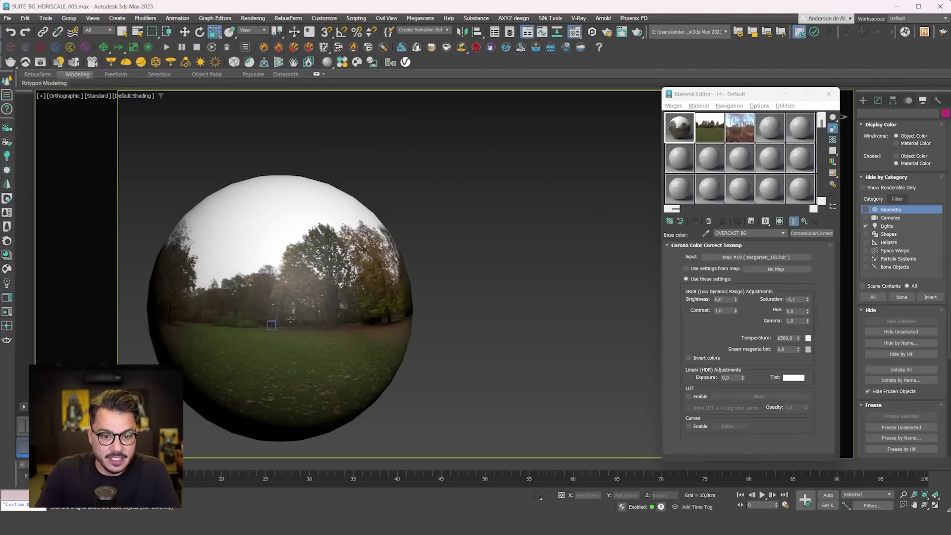
pyautogui.keyDown('alt'); pyautogui.moveTo(283, 307); pyautogui.dragTo(281, 274, button='middle'); pyautogui.keyUp('alt')
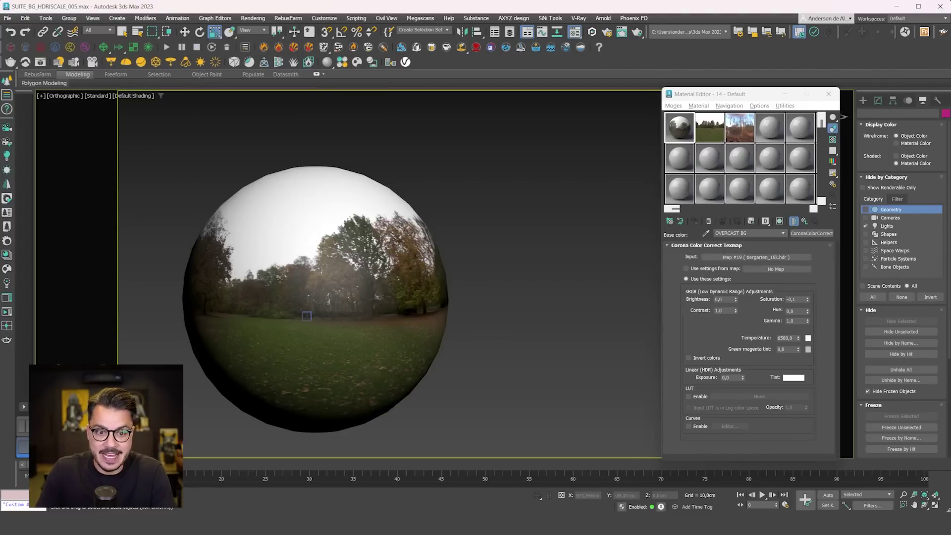
pyautogui.moveTo(344, 353); pyautogui.dragTo(376, 273, button='middle')
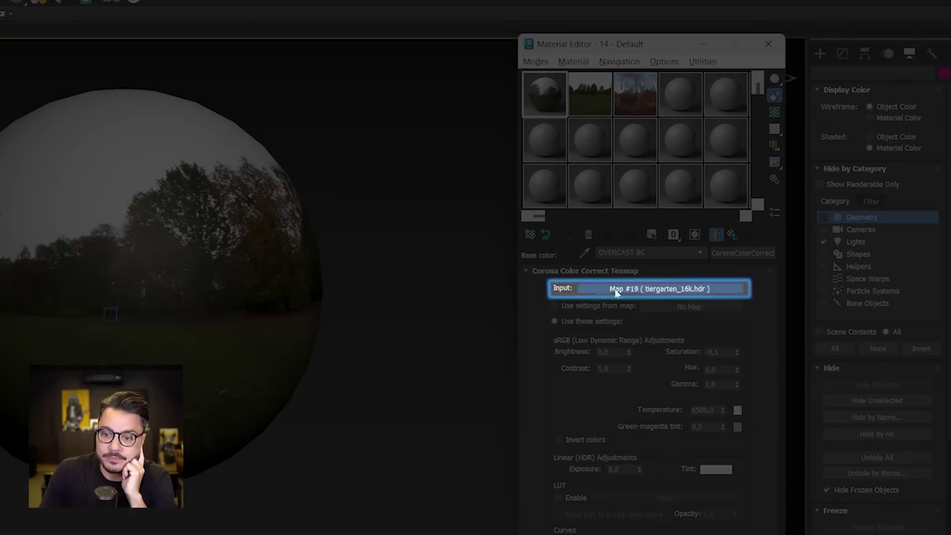
# - Open the tiergarten_16k.hdr input map of OVERCAST BG and set its U and V tiling to 2,0
pyautogui.click(614, 288)
pyautogui.moveTo(535, 331); pyautogui.dragTo(538, 302)
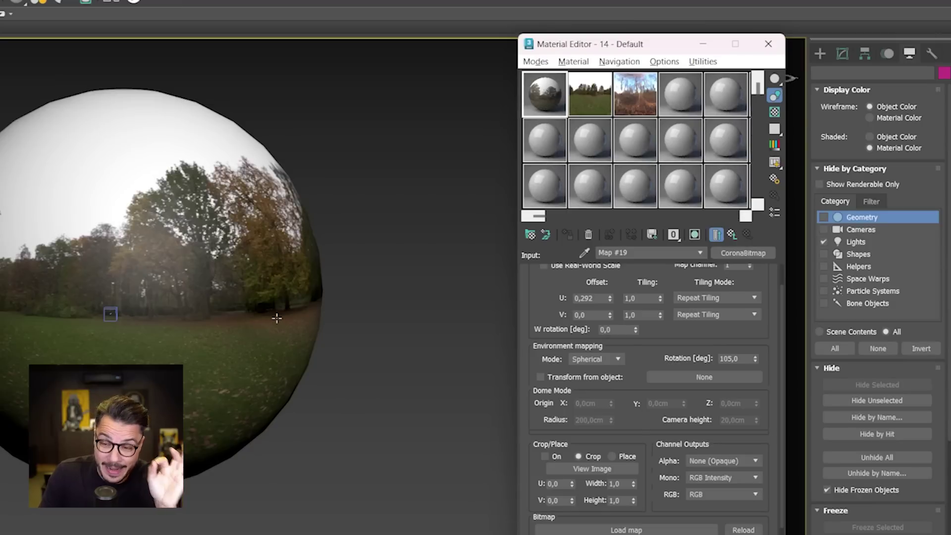
pyautogui.scroll(2, 545, 326)
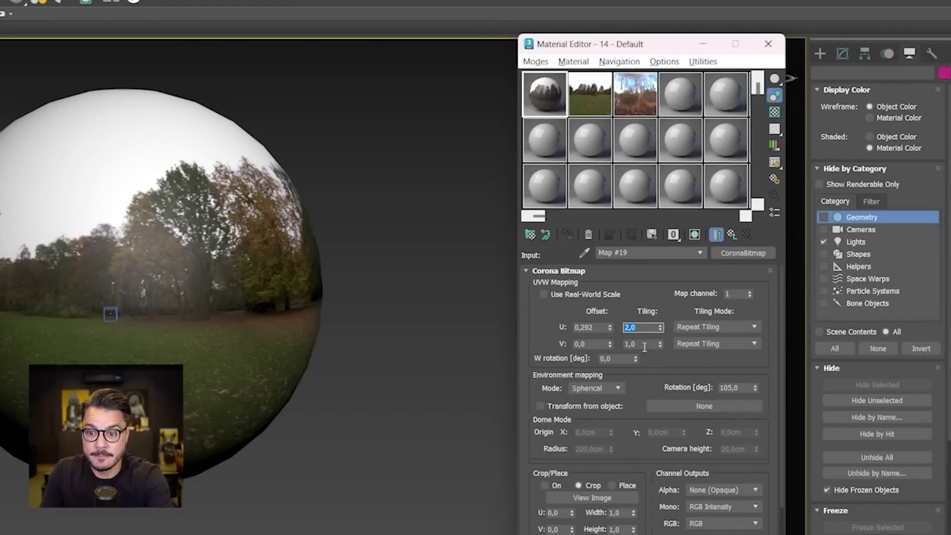
# - Assign the edited material to the sphere, replacing the scene material with the same name, and inspect the repeated background
pyautogui.moveTo(553, 111); pyautogui.dragTo(170, 209)
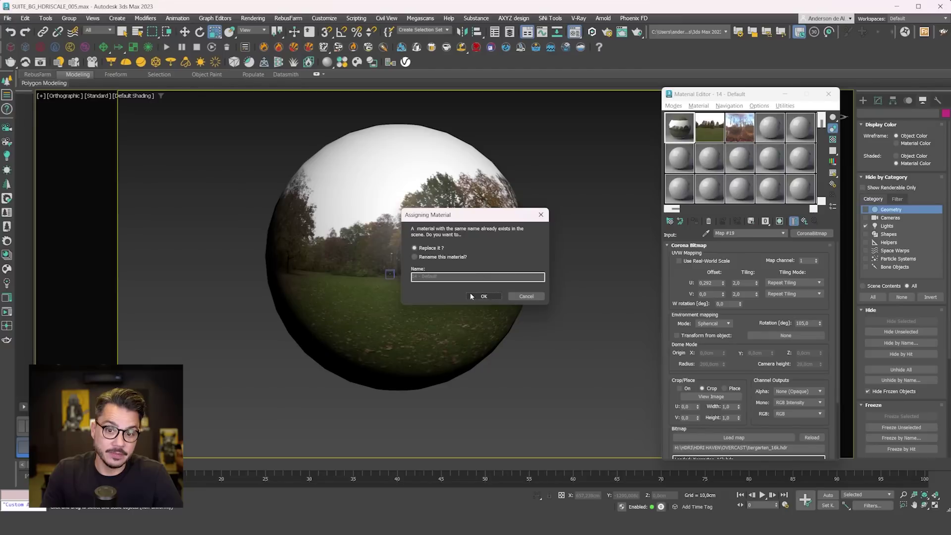
pyautogui.click(470, 296)
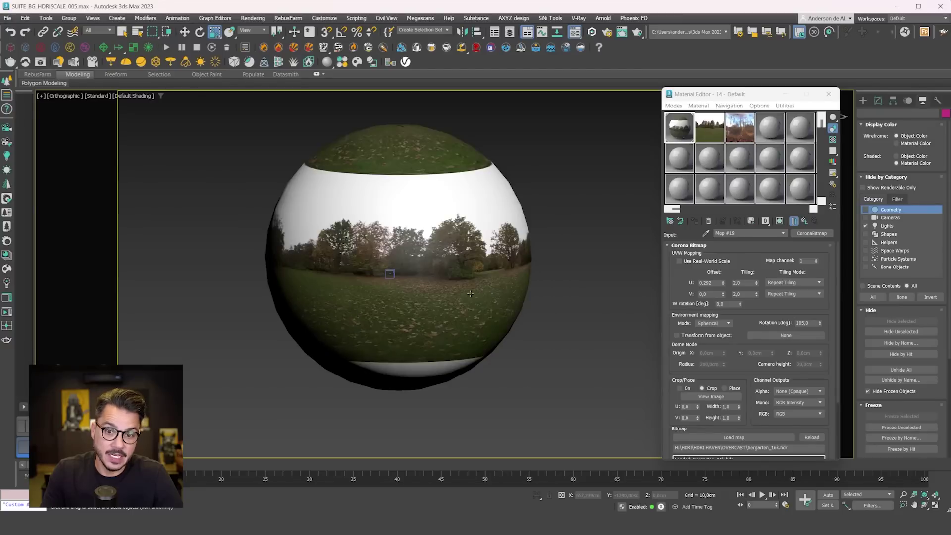
pyautogui.keyDown('alt'); pyautogui.moveTo(470, 296); pyautogui.dragTo(437, 289, button='middle'); pyautogui.keyUp('alt')
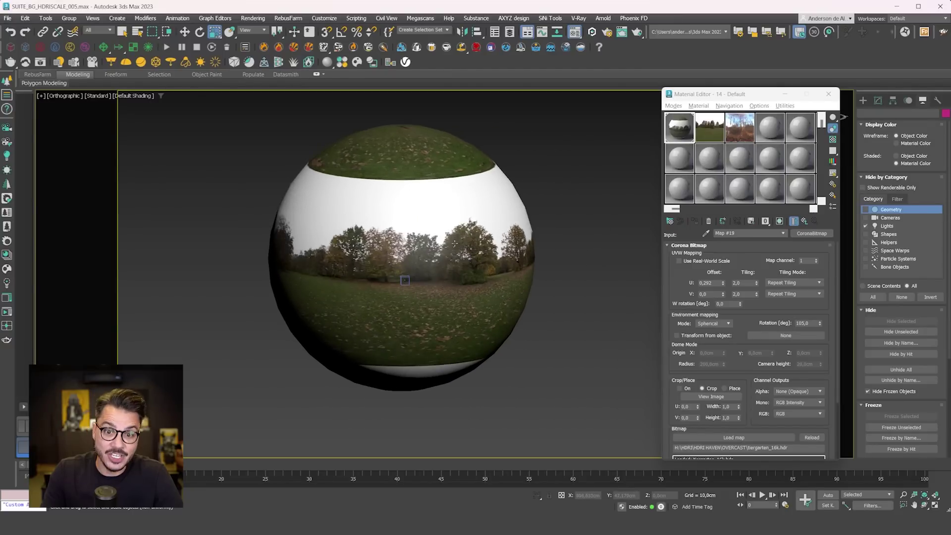
pyautogui.scroll(-5, 436, 238)
pyautogui.keyDown('alt'); pyautogui.moveTo(451, 248); pyautogui.dragTo(411, 214, button='middle'); pyautogui.keyUp('alt')
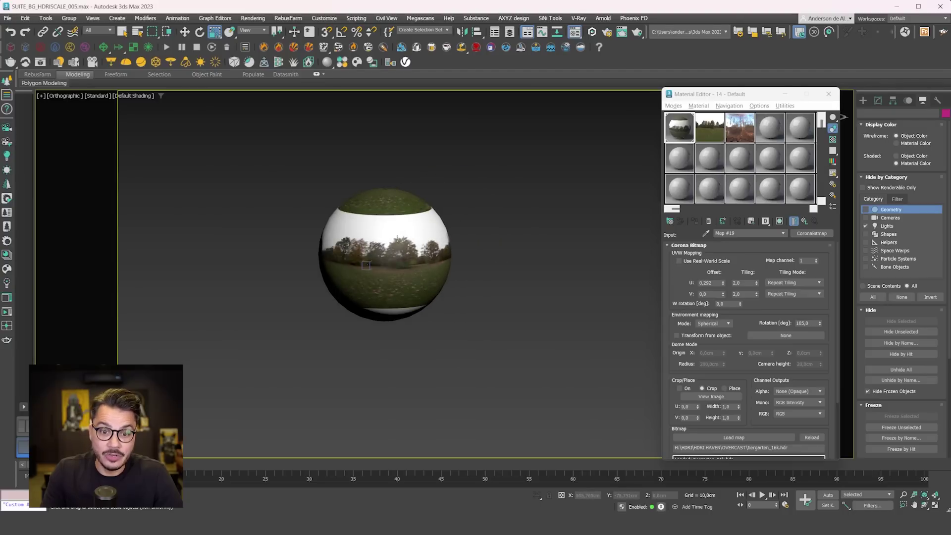
pyautogui.scroll(5, 392, 181)
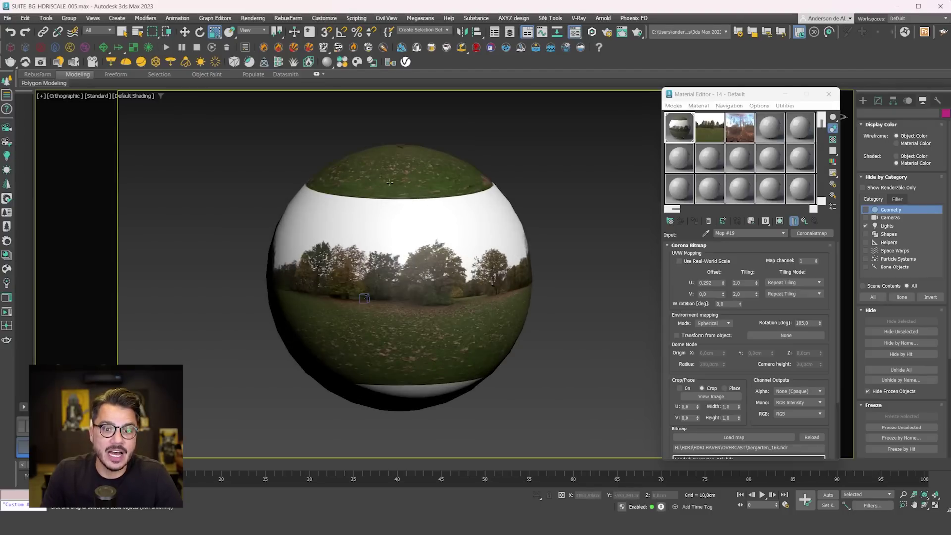
# - Inspect the textured sphere in orbit and switch the viewport to Corona Camera002
pyautogui.keyDown('alt'); pyautogui.moveTo(393, 290); pyautogui.dragTo(421, 284, button='middle'); pyautogui.keyUp('alt')
pyautogui.press('c')
pyautogui.click(464, 202)
pyautogui.doubleClick(464, 202)
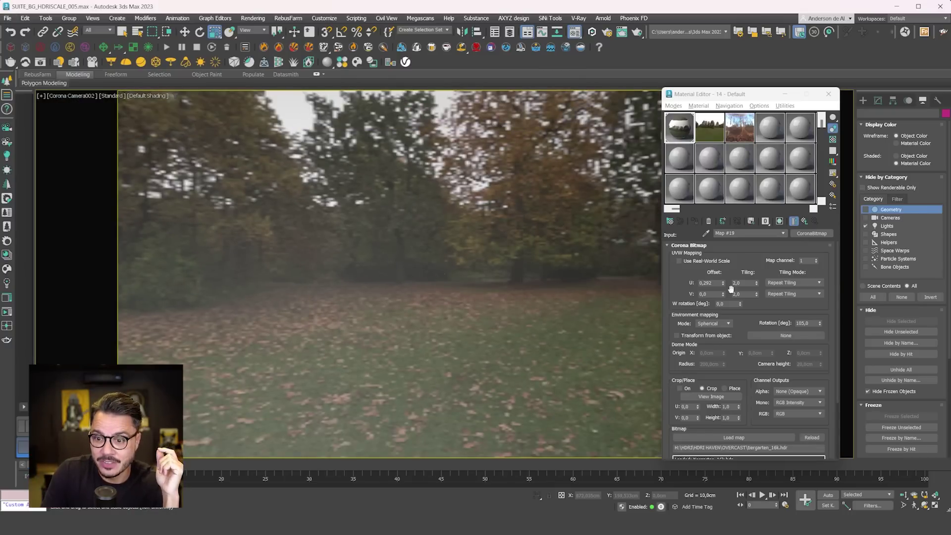
# - Set the sphere bitmap's U and V tiling to 3,0
pyautogui.click(745, 283)
pyautogui.write('3')
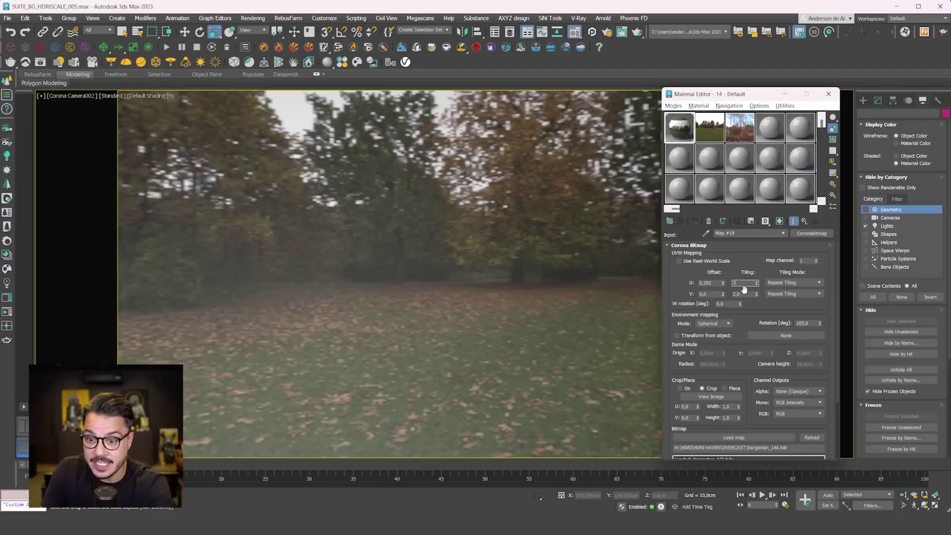
pyautogui.press('Tab')
pyautogui.write('3')
pyautogui.press('Tab')
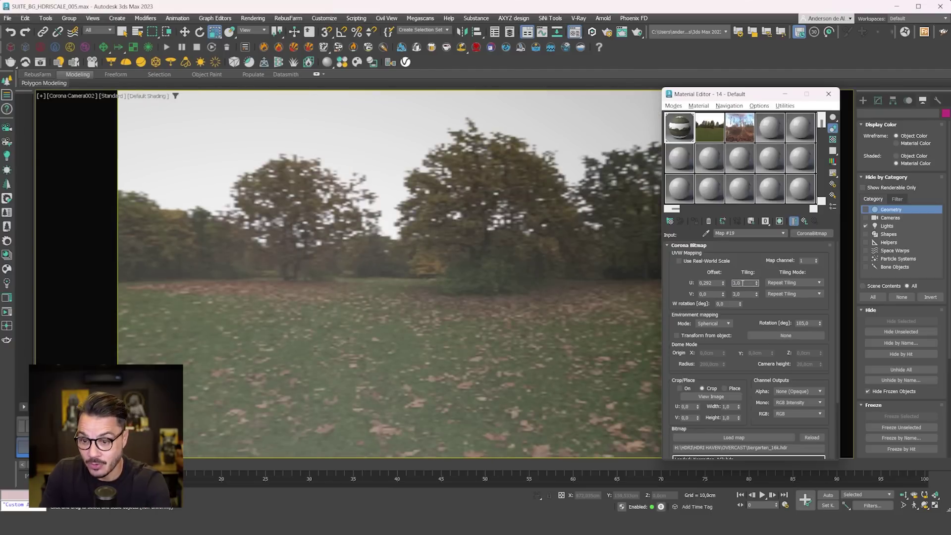
# - Raise the sphere bitmap's U and V tiling to 4,0
pyautogui.write('4')
pyautogui.press('Tab')
pyautogui.write('4')
pyautogui.press('Tab')
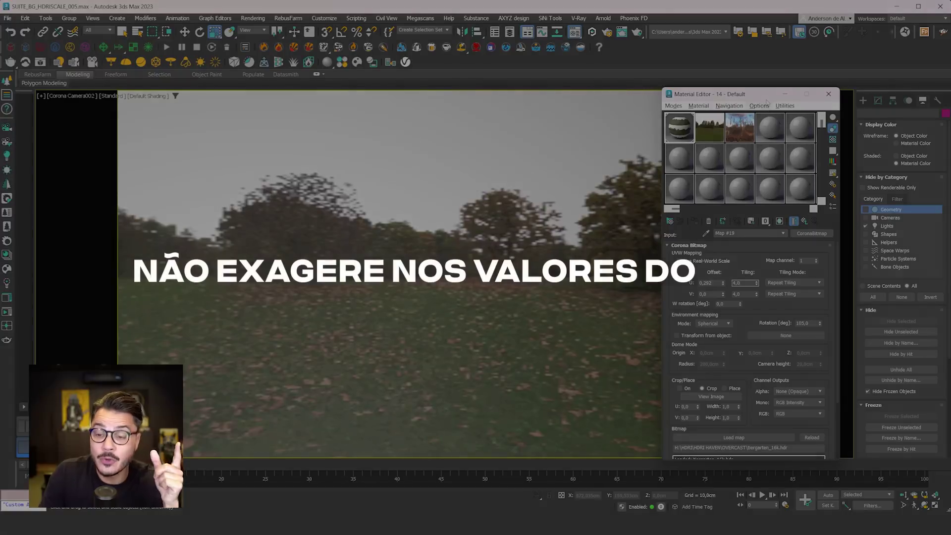
# - Try an exaggerated U and V tiling of 7,0 on the sphere bitmap and inspect the sphere in perspective view
pyautogui.moveTo(766, 99)
pyautogui.mouseDown()
pyautogui.moveTo(815, 92)
pyautogui.moveTo(751, 94)
pyautogui.mouseUp()
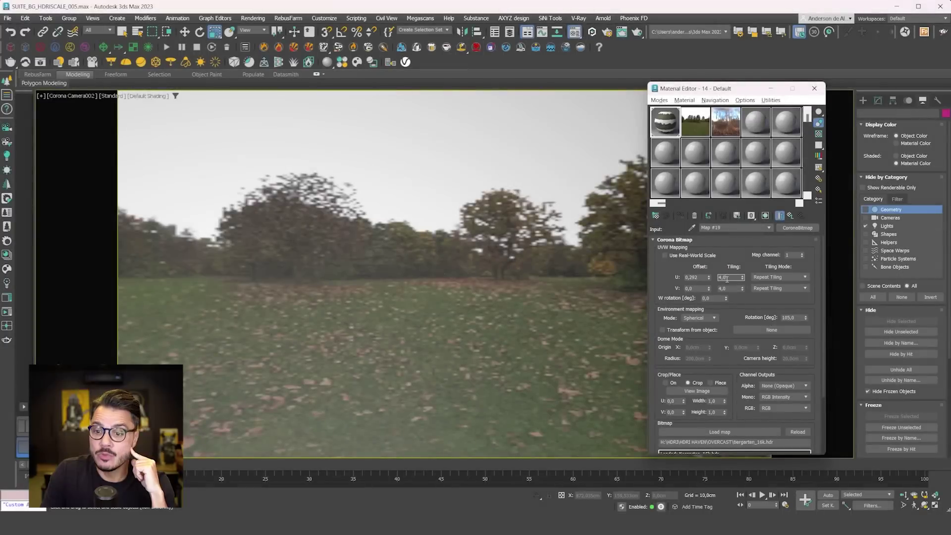
pyautogui.write('7')
pyautogui.press('Tab')
pyautogui.write('7')
pyautogui.press('Tab')
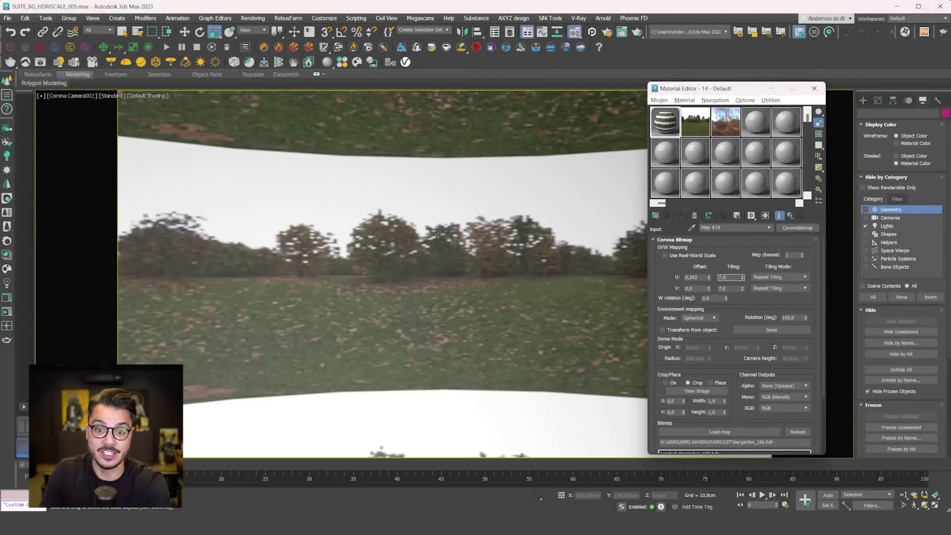
pyautogui.click(462, 224)
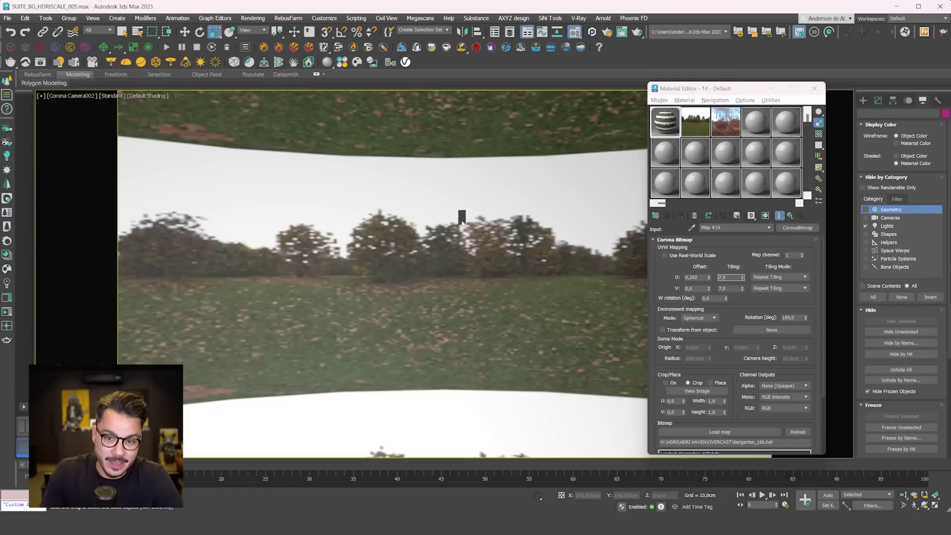
pyautogui.press('p')
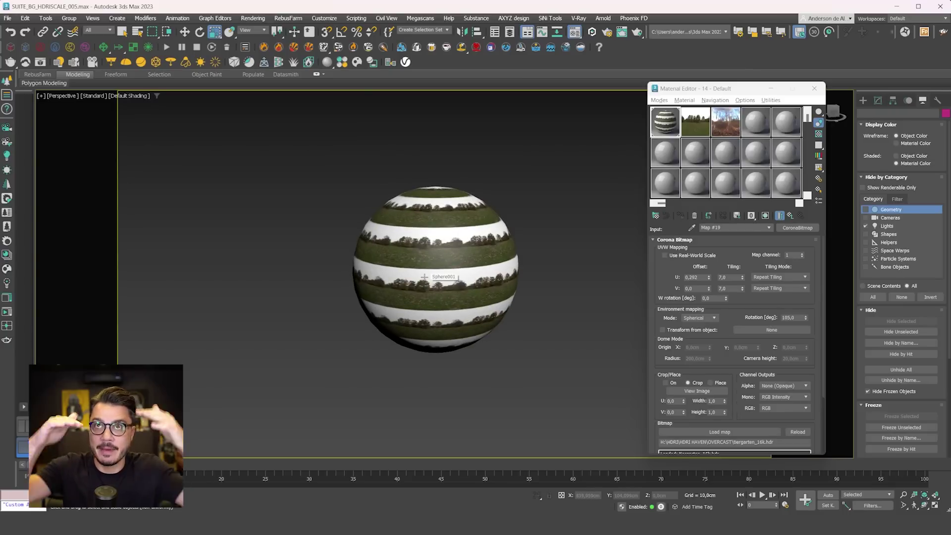
# - Reduce the sphere bitmap's U and V tiling to 3,0 while viewing the sphere in perspective
pyautogui.doubleClick(732, 276)
pyautogui.write('2')
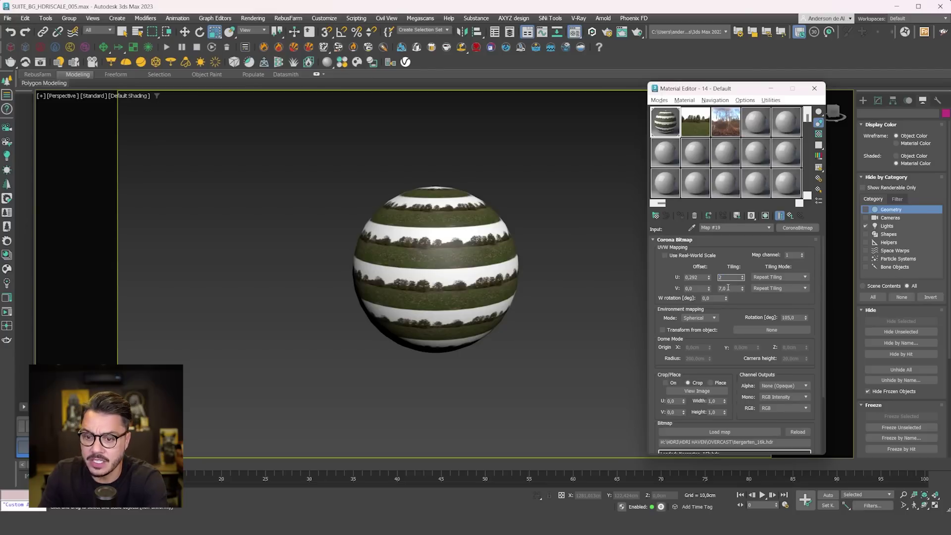
pyautogui.doubleClick(727, 288)
pyautogui.write('2')
pyautogui.press('Return')
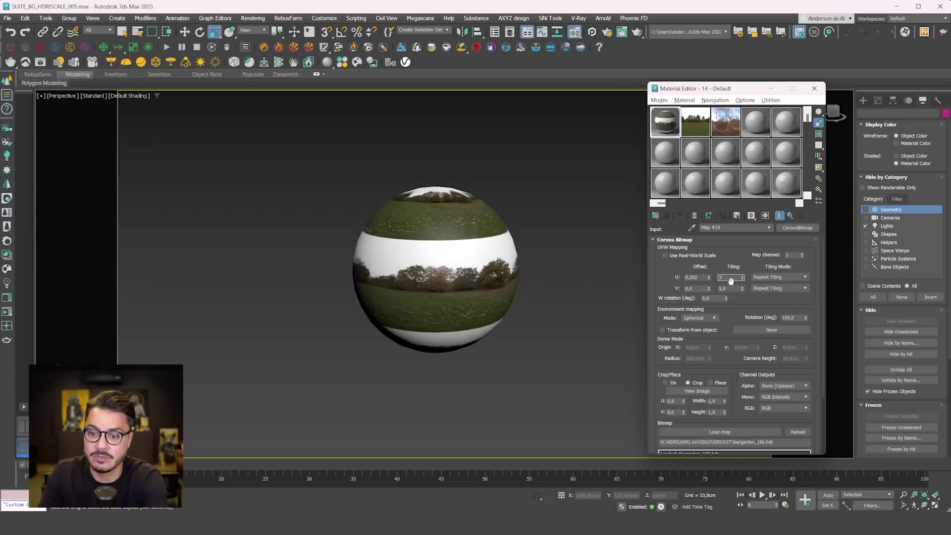
pyautogui.moveTo(325, 243); pyautogui.dragTo(352, 231, button='middle')
pyautogui.press('h')
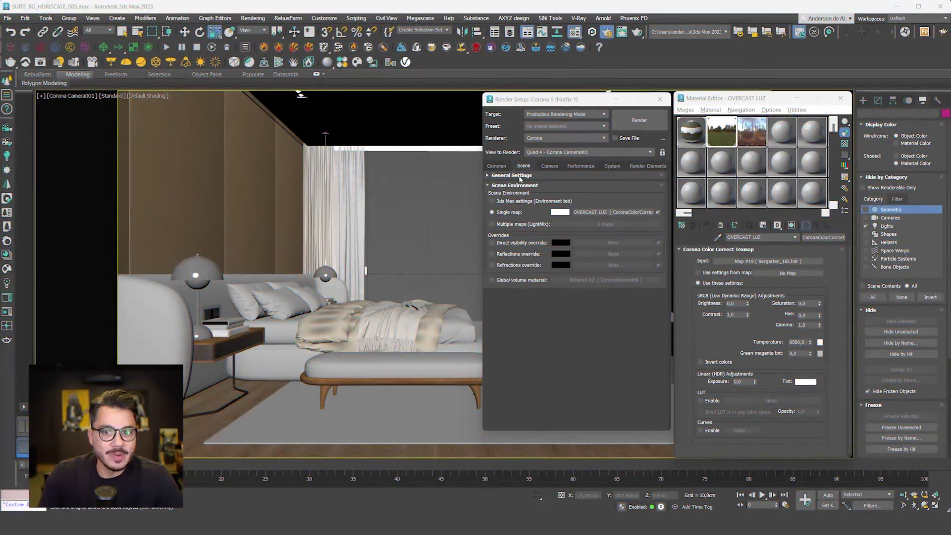
# - Put away the Render Setup and Material Editor windows to view the bedroom through Corona Camera001, and reopen both
pyautogui.click(615, 101)
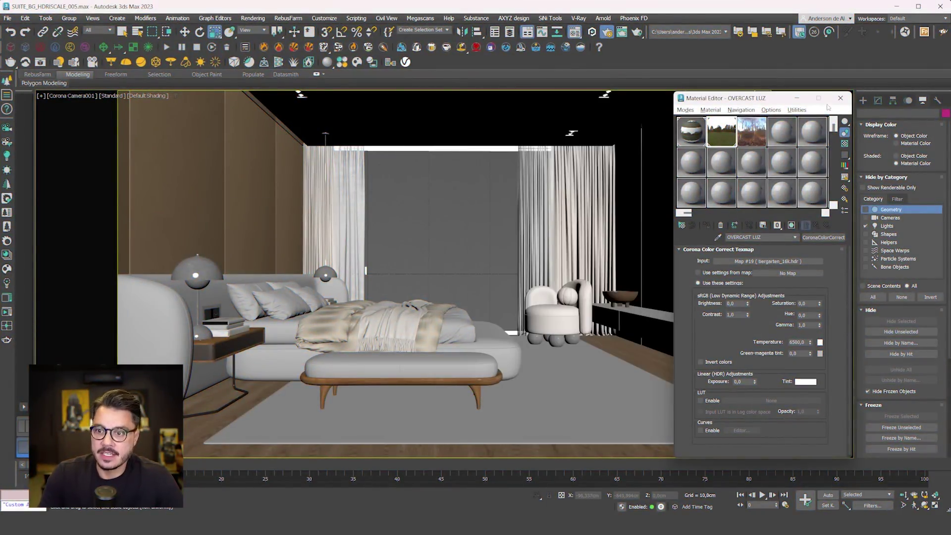
pyautogui.click(796, 98)
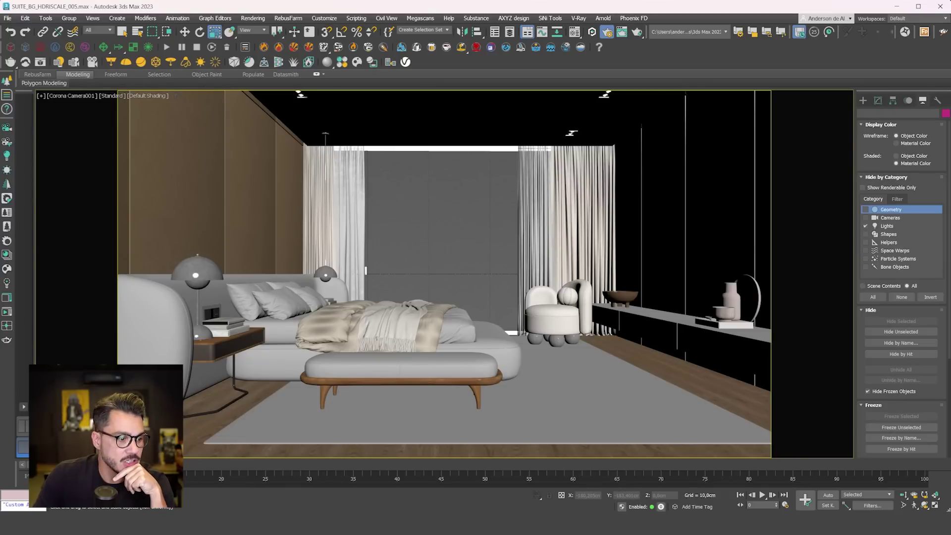
pyautogui.press('F10')
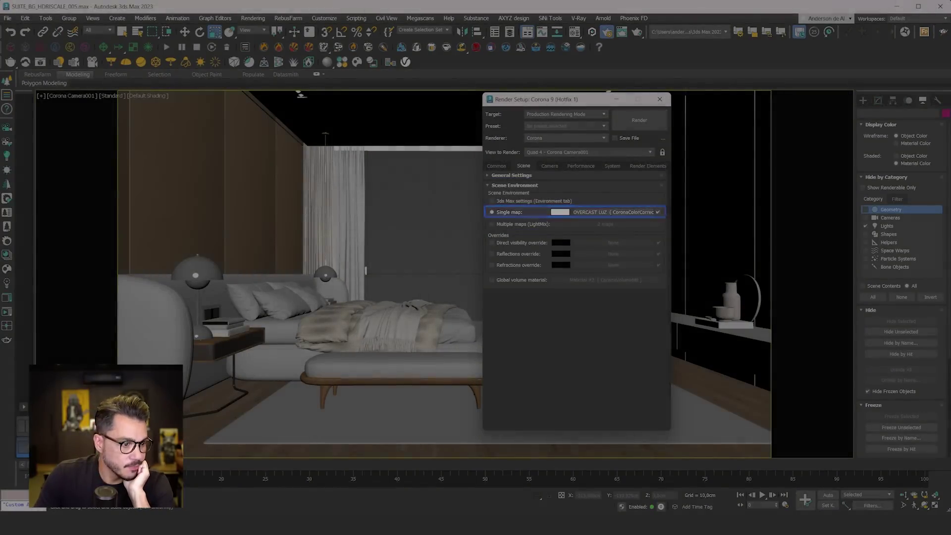
pyautogui.press('m')
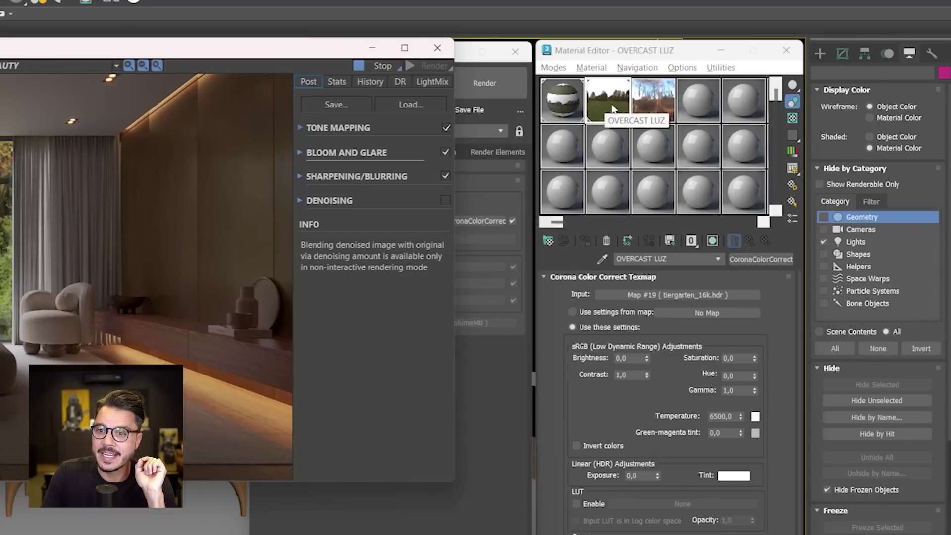
# - Copy the OVERCAST LUZ map to the empty slot below it and rename the copy OVERCAST BG
pyautogui.moveTo(612, 106); pyautogui.dragTo(607, 149)
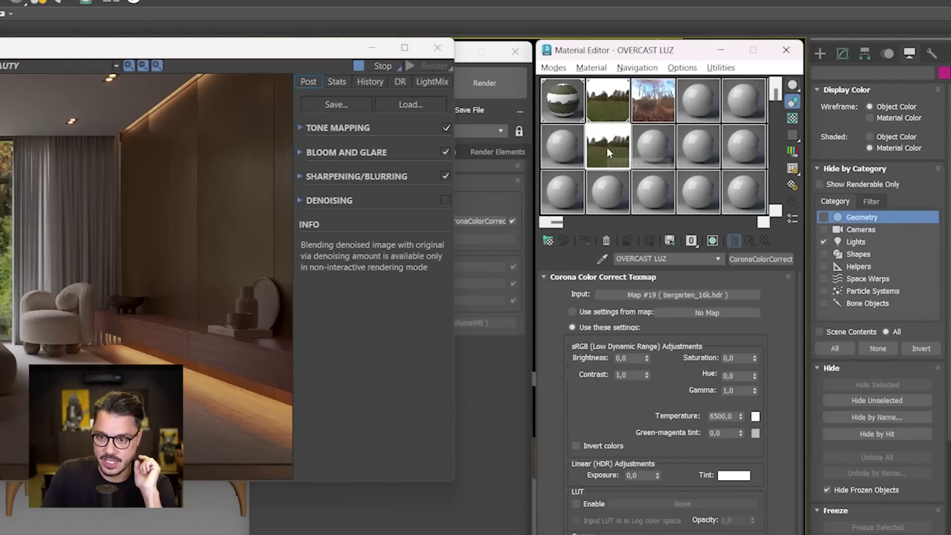
pyautogui.click(609, 152)
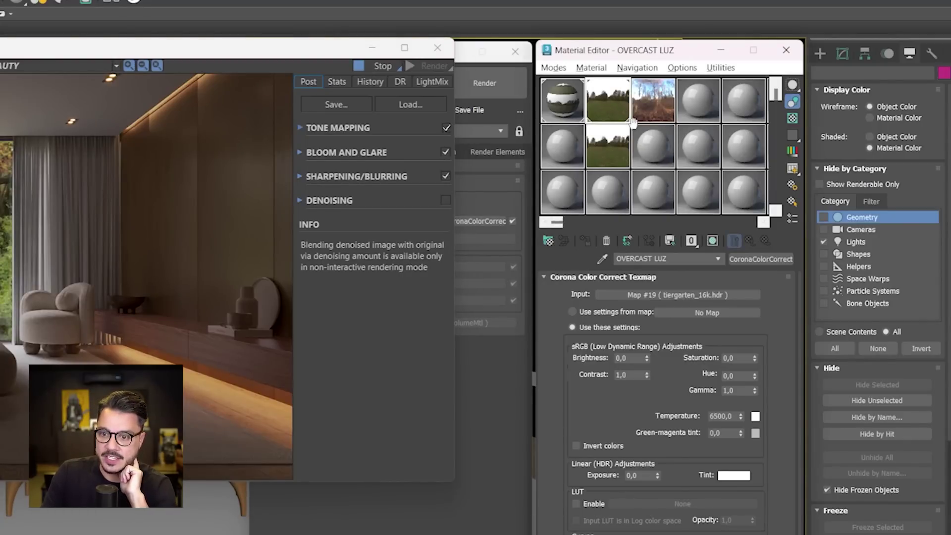
pyautogui.click(619, 145)
pyautogui.doubleClick(650, 259)
pyautogui.write('BG')
pyautogui.press('Return')
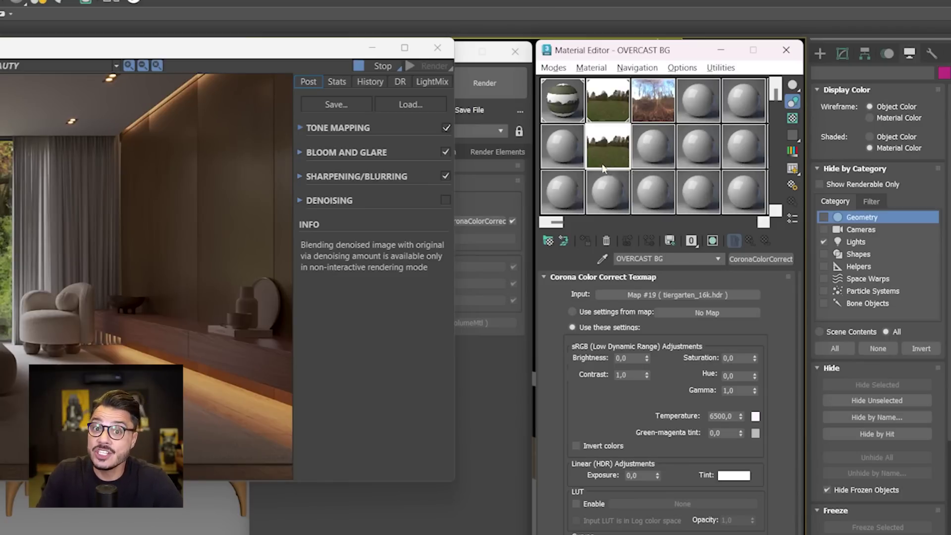
pyautogui.click(504, 408)
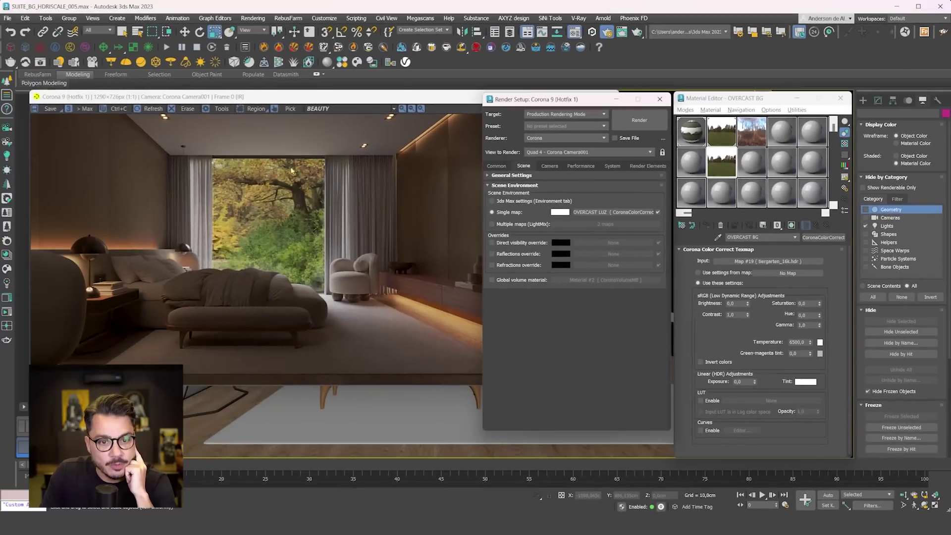
# - Enable the scene environment's Refractions override and assign the OVERCAST BG map to it
pyautogui.click(491, 264)
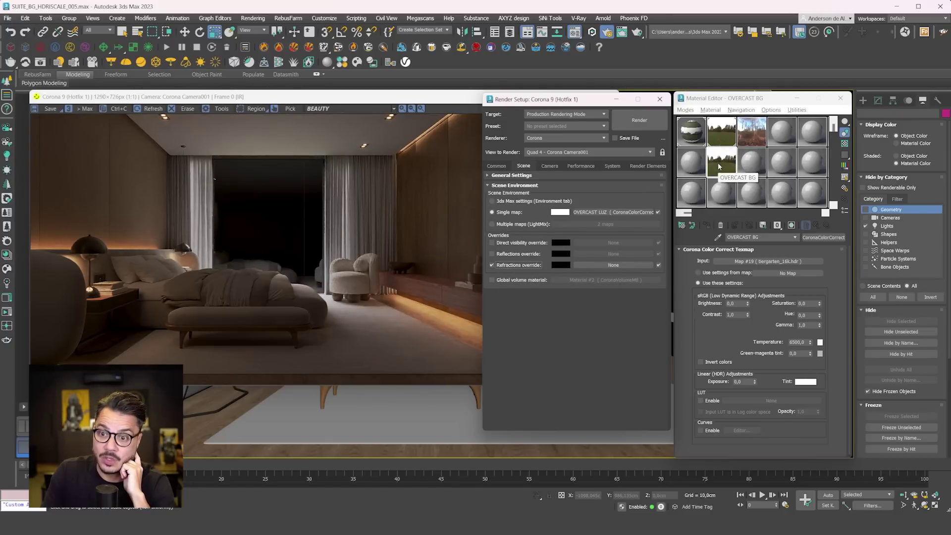
pyautogui.moveTo(721, 166); pyautogui.dragTo(592, 264)
pyautogui.click(555, 291)
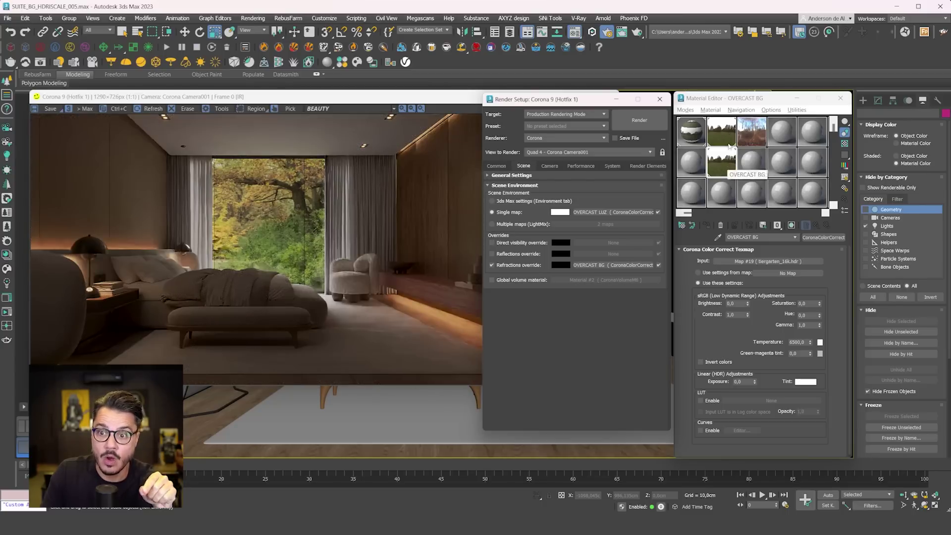
# - Open the tiergarten_16k.hdr input map of OVERCAST BG and set its U and V tiling to 3,0
pyautogui.click(723, 169)
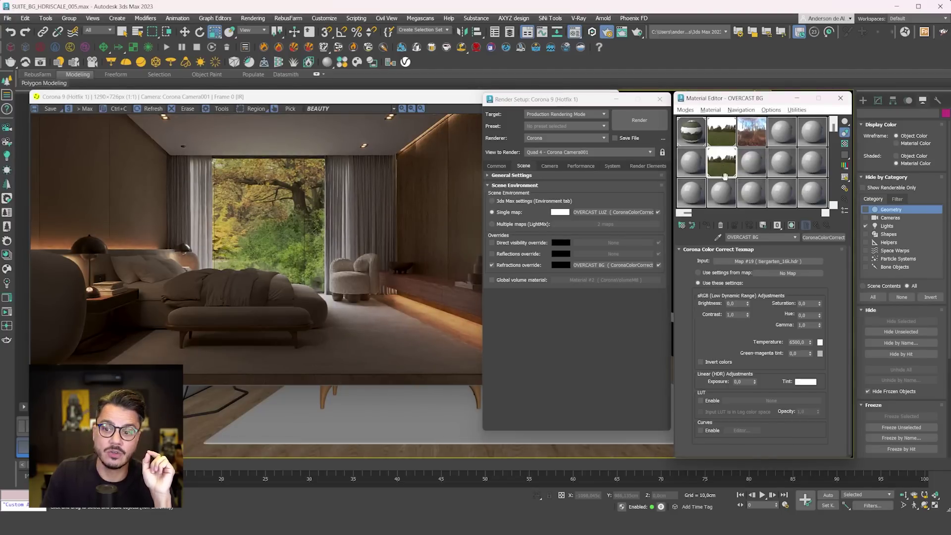
pyautogui.click(759, 262)
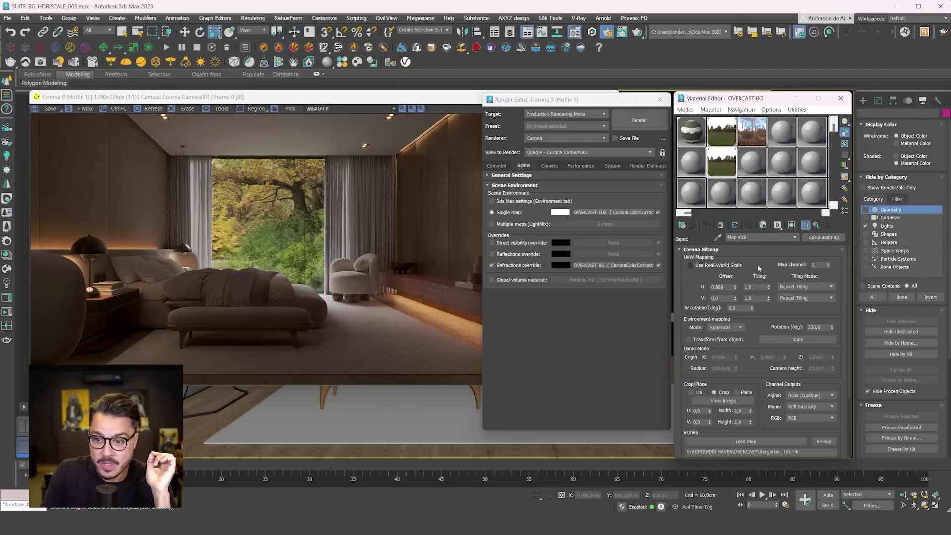
pyautogui.doubleClick(757, 286)
pyautogui.write('3')
pyautogui.doubleClick(757, 298)
pyautogui.write('3')
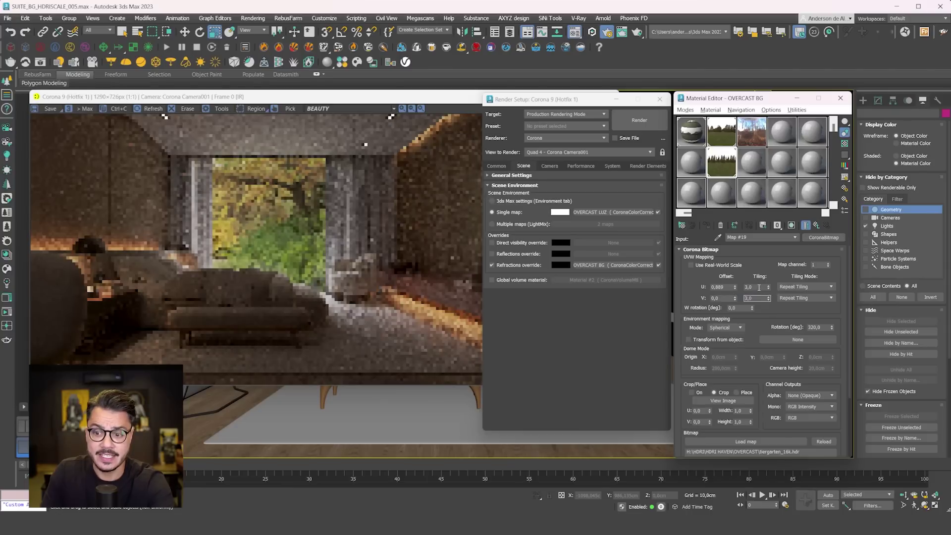
pyautogui.click(759, 286)
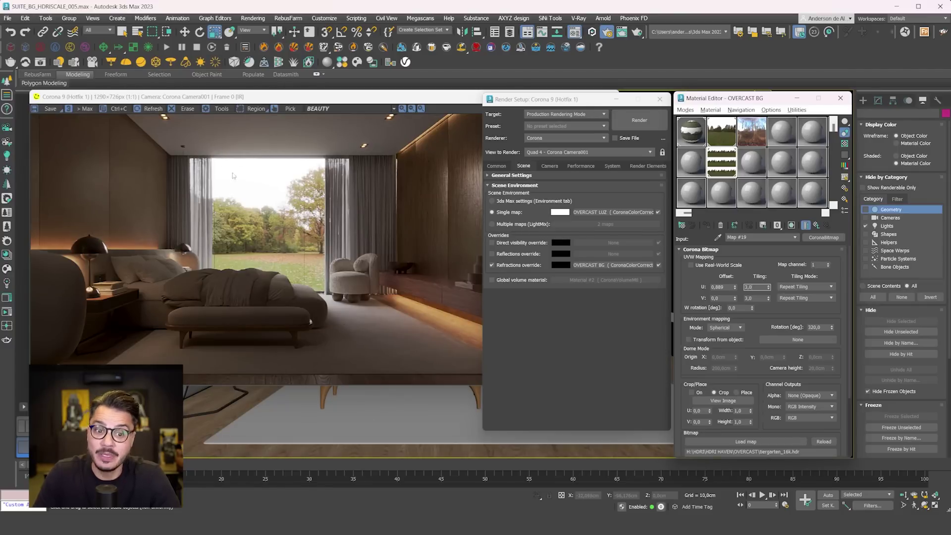
# - Disable the Refractions override and open the tiergarten_16k.hdr input map of OVERCAST LUZ
pyautogui.click(728, 135)
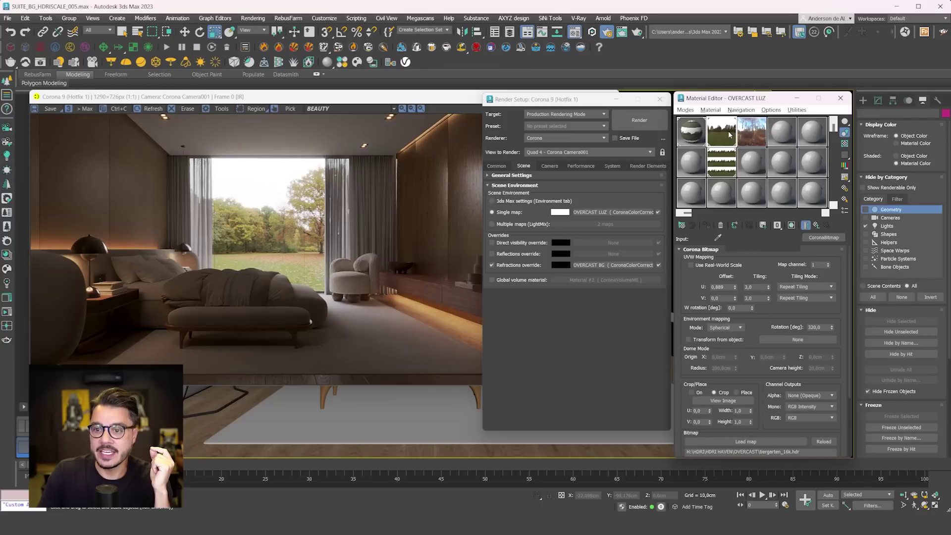
pyautogui.click(491, 266)
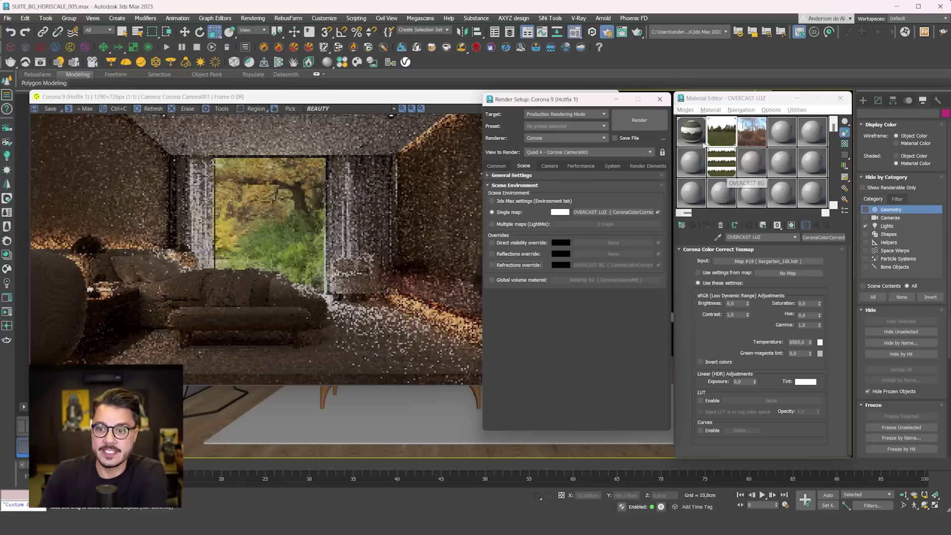
pyautogui.click(725, 140)
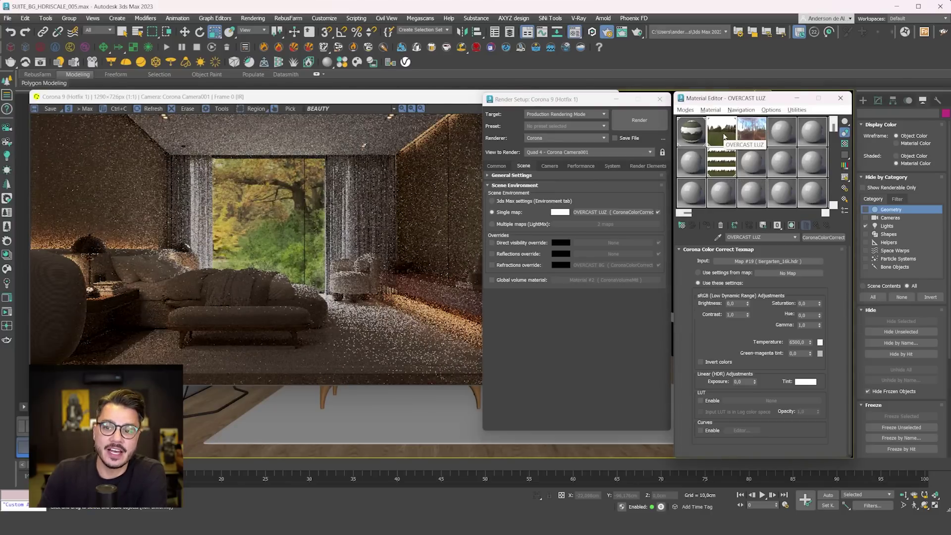
pyautogui.click(789, 261)
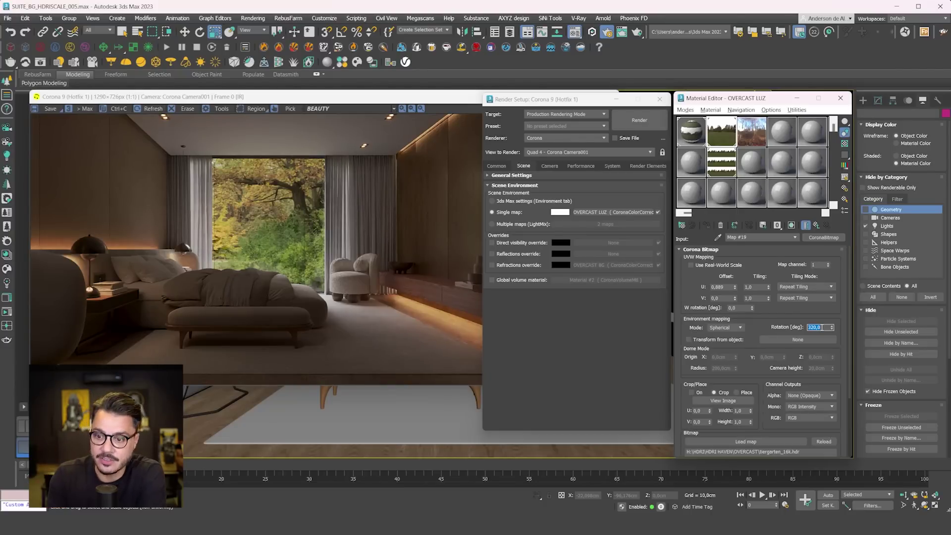
# - Try environment rotations of 0, 90 and 180 degrees on the OVERCAST LUZ bitmap, and restore 320 degrees
pyautogui.write('0')
pyautogui.press('Return')
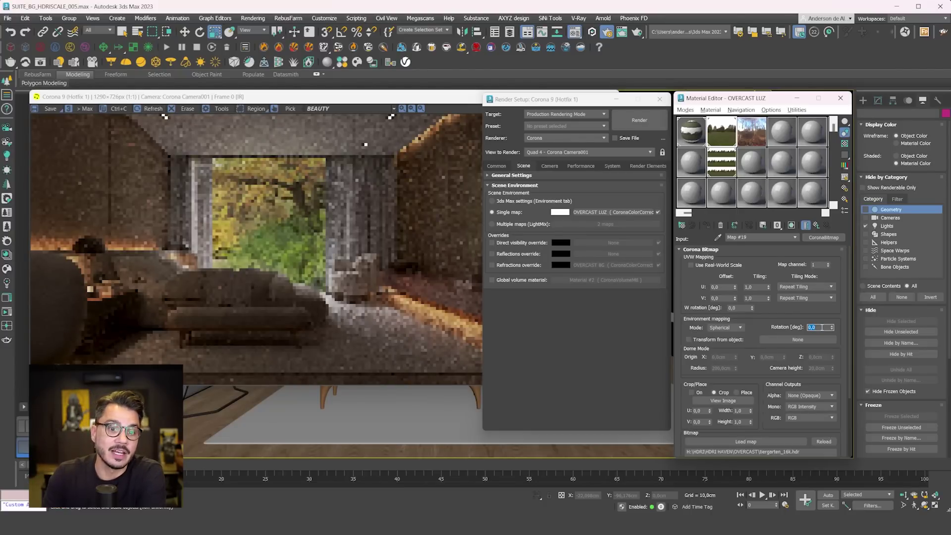
pyautogui.write('90')
pyautogui.press('Return')
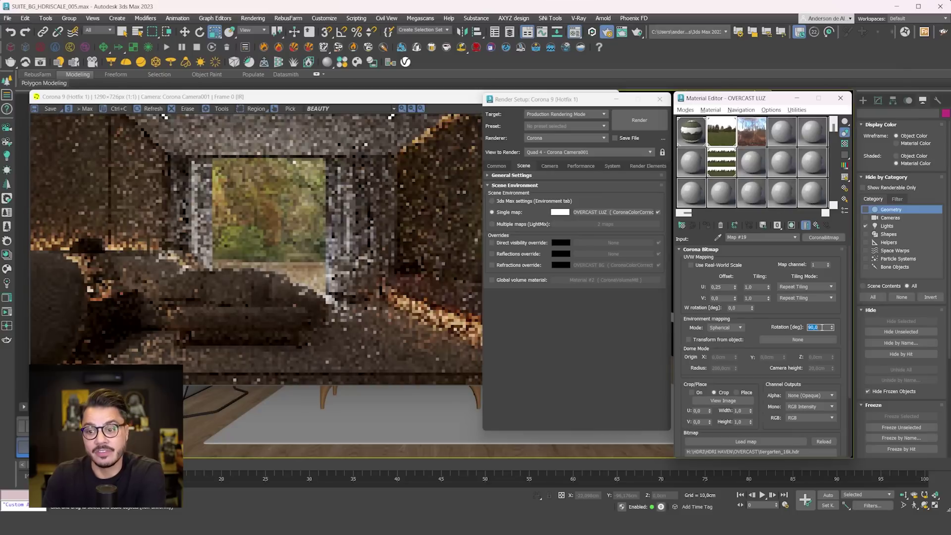
pyautogui.write('180')
pyautogui.press('Return')
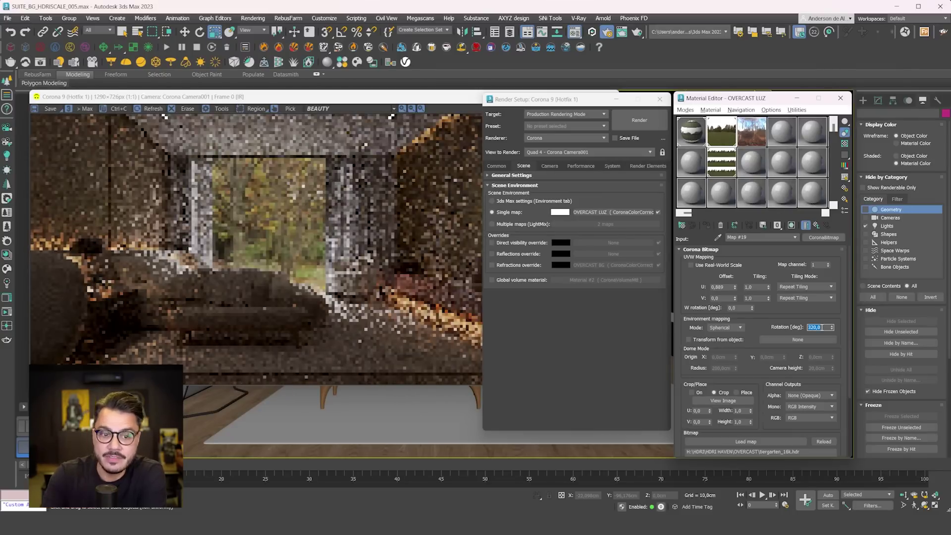
pyautogui.write('320')
pyautogui.press('Return')
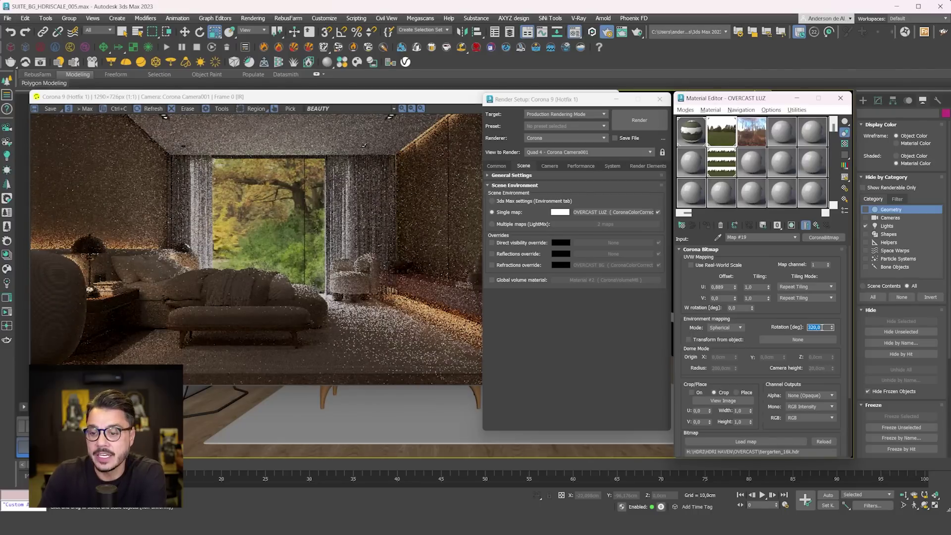
# - Select the OVERCAST BG map and enable the Refractions override again
pyautogui.click(725, 166)
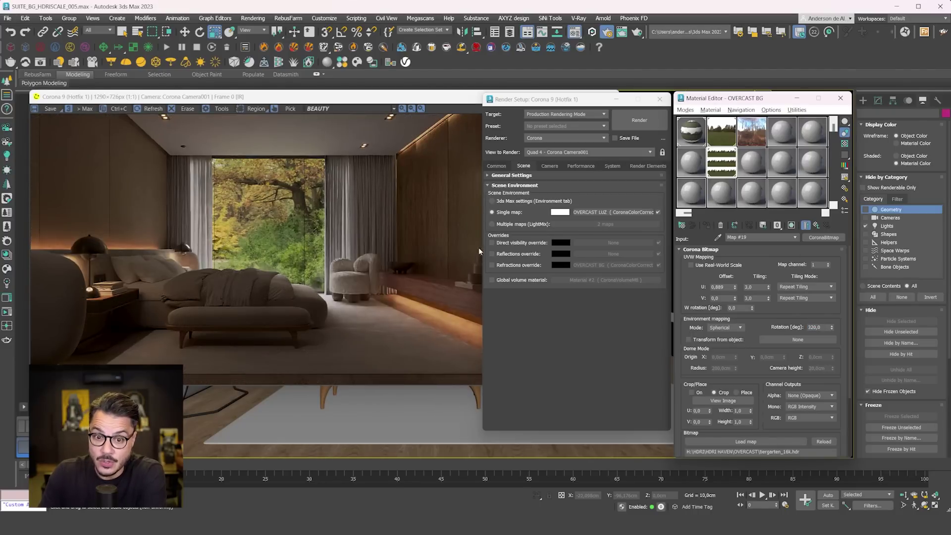
pyautogui.click(492, 265)
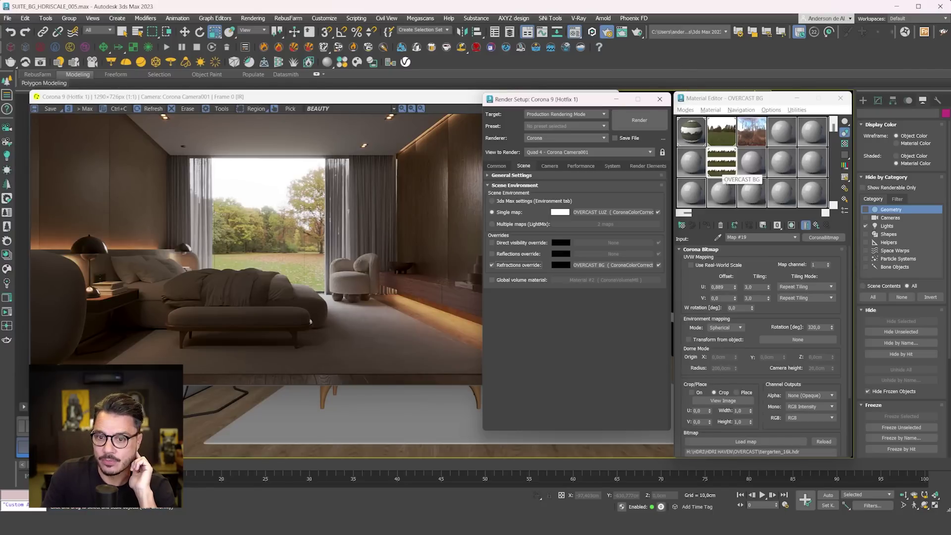
# - Try environment rotations of 0 and 120 degrees on the OVERCAST BG bitmap
pyautogui.doubleClick(818, 327)
pyautogui.write('0')
pyautogui.press('Return')
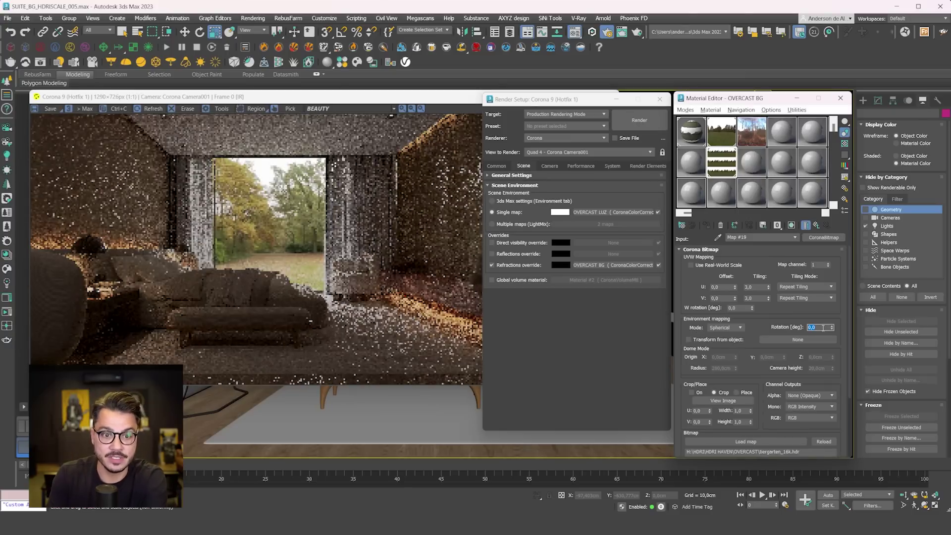
pyautogui.write('120')
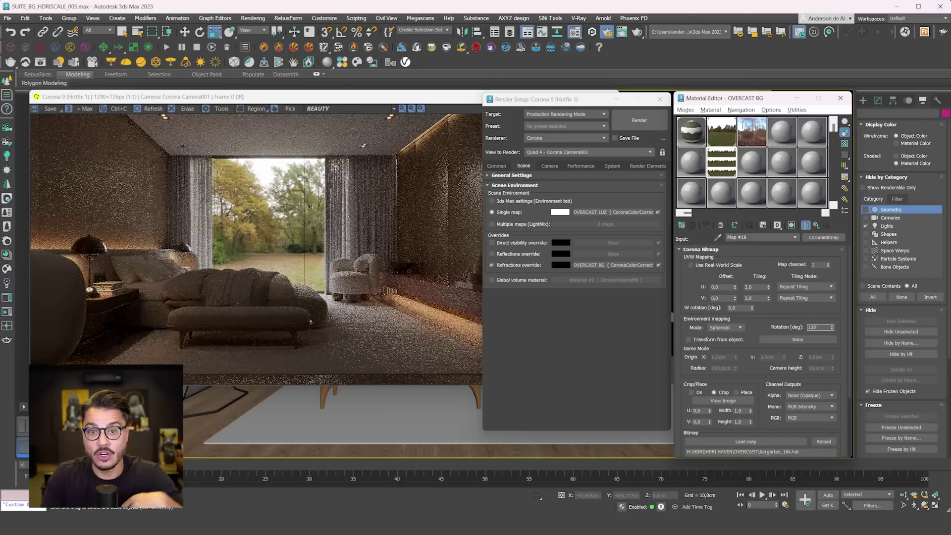
pyautogui.press('Return')
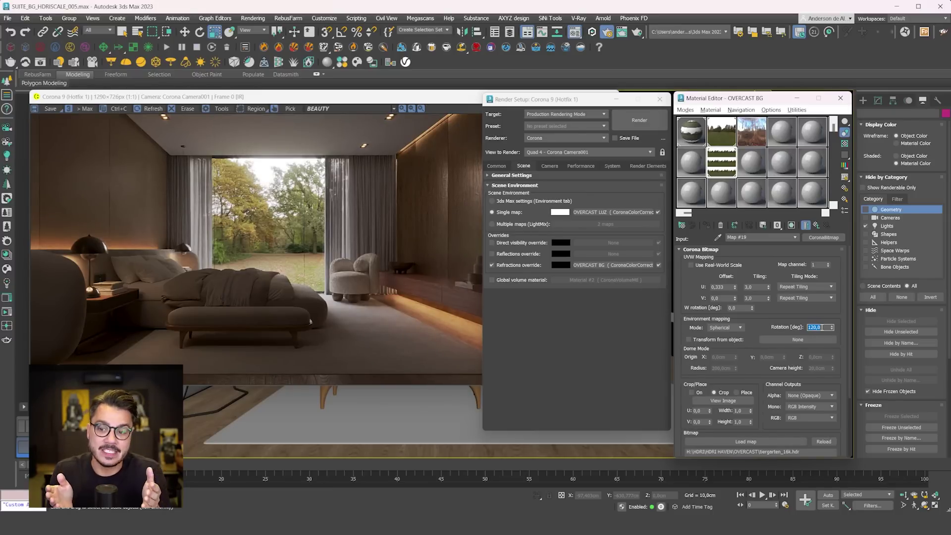
# - Try environment rotations of 10, 20, 30, 40 and 50 degrees on the OVERCAST BG bitmap
pyautogui.write('10')
pyautogui.press('Return')
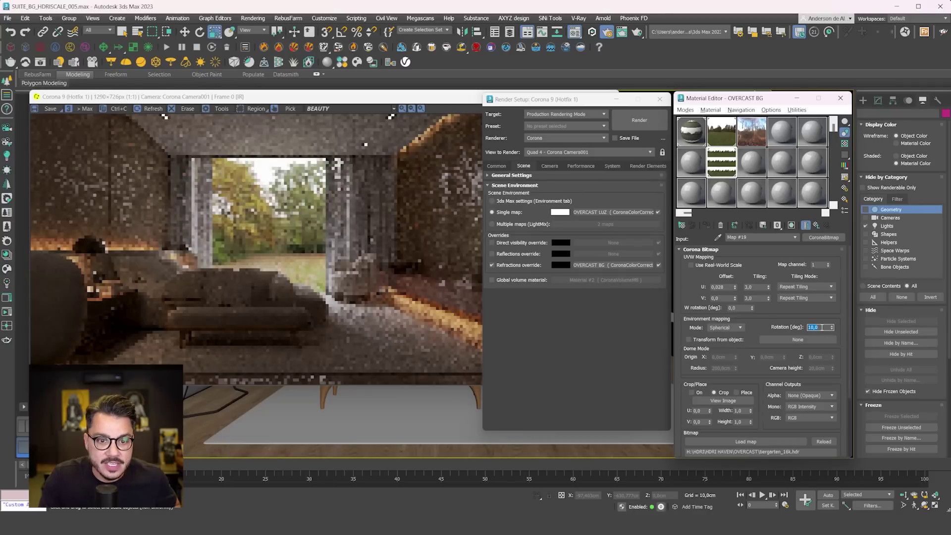
pyautogui.write('20')
pyautogui.press('Return')
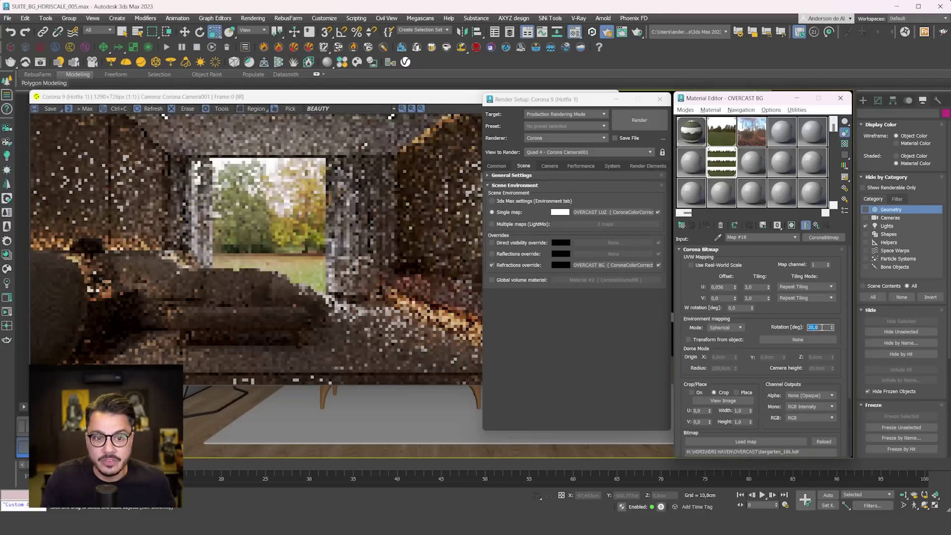
pyautogui.write('30')
pyautogui.press('Return')
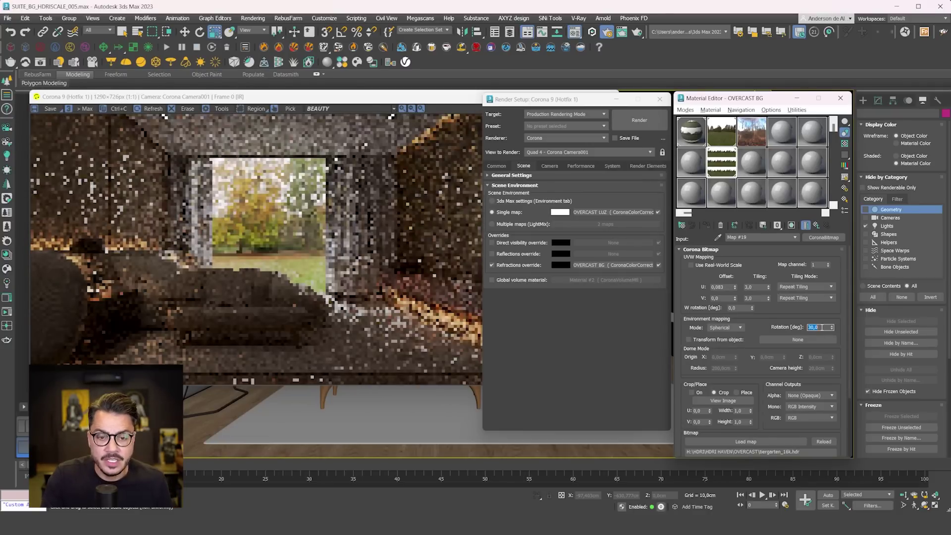
pyautogui.write('40')
pyautogui.press('Return')
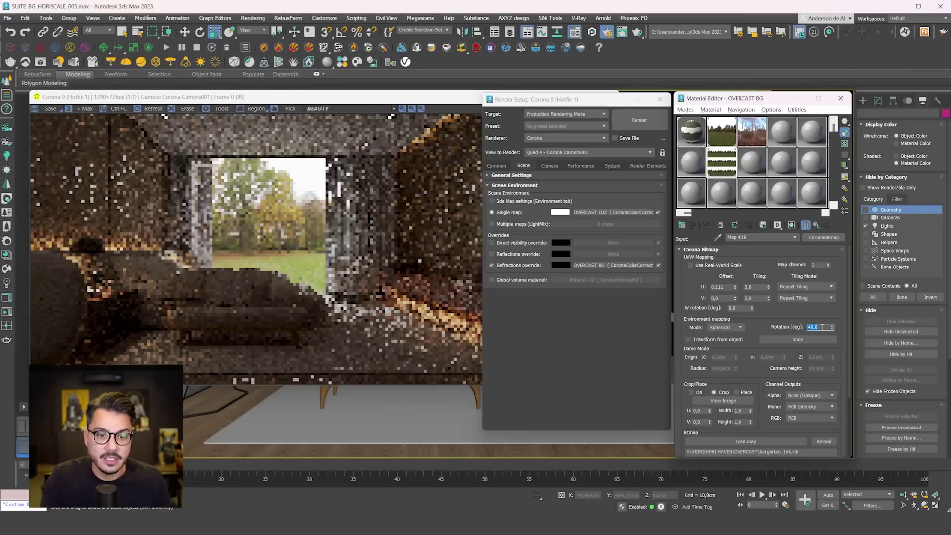
pyautogui.write('50')
pyautogui.press('Return')
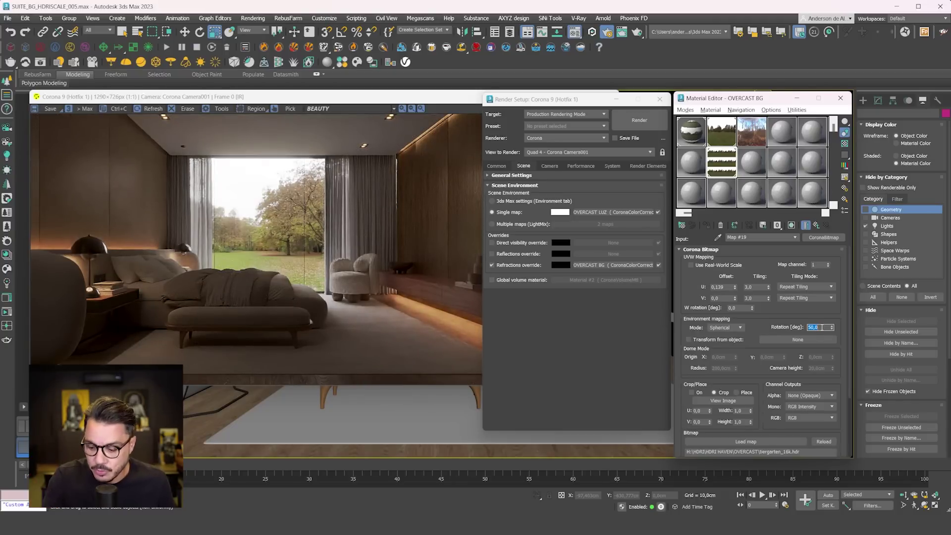
# - Test rotations of 100 and 110 degrees on the OVERCAST BG bitmap, and set the rotation to 105 degrees
pyautogui.write('100')
pyautogui.press('Return')
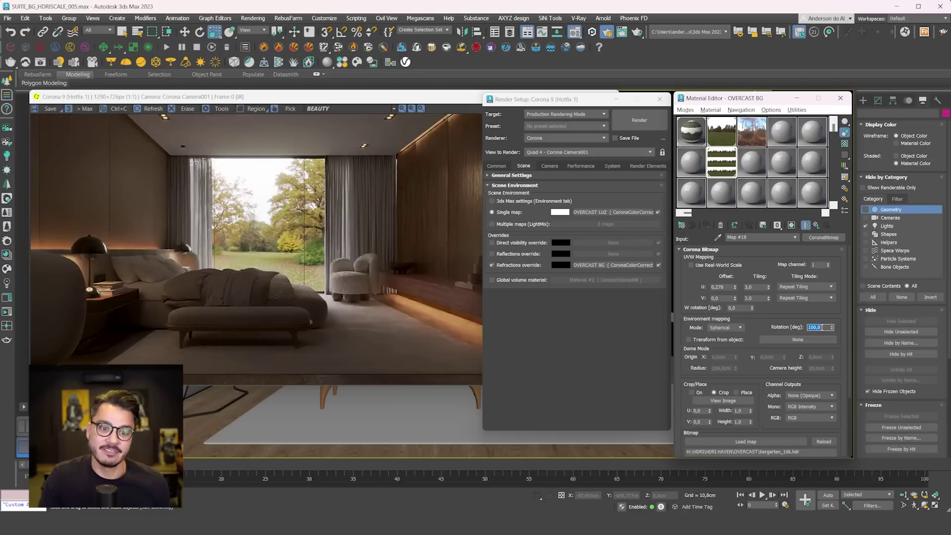
pyautogui.write('110')
pyautogui.press('Return')
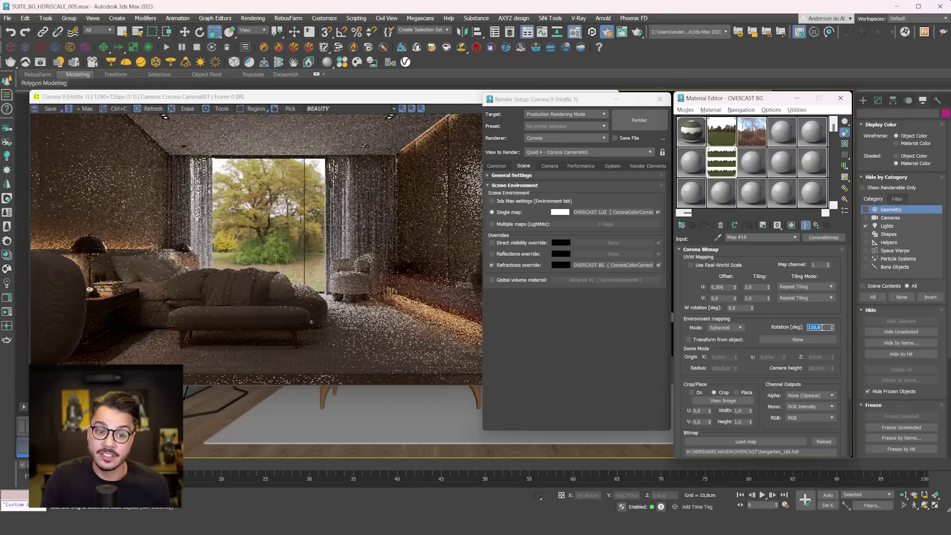
pyautogui.write('105')
pyautogui.press('Return')
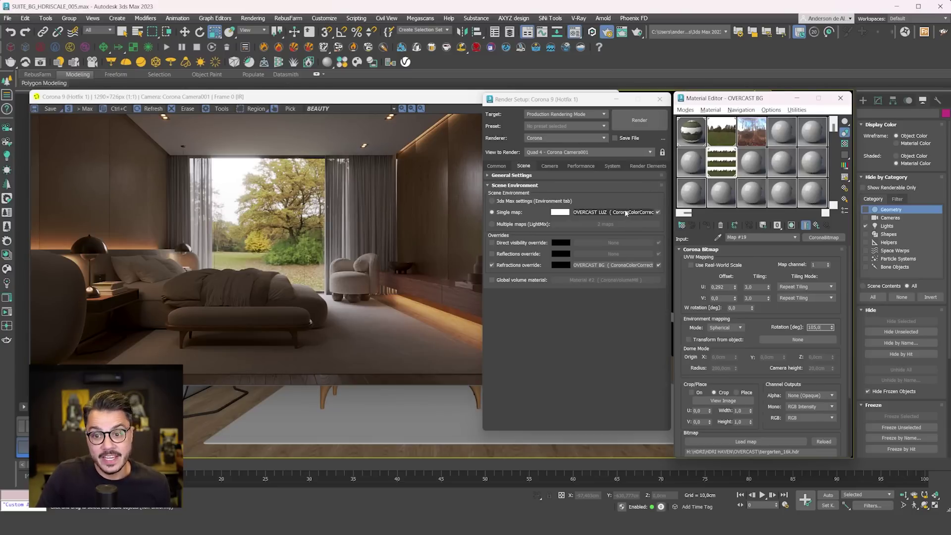
# - Enable the Direct visibility and Reflections overrides and assign OVERCAST BG to both as an instance
pyautogui.click(492, 253)
pyautogui.click(492, 253)
pyautogui.click(491, 243)
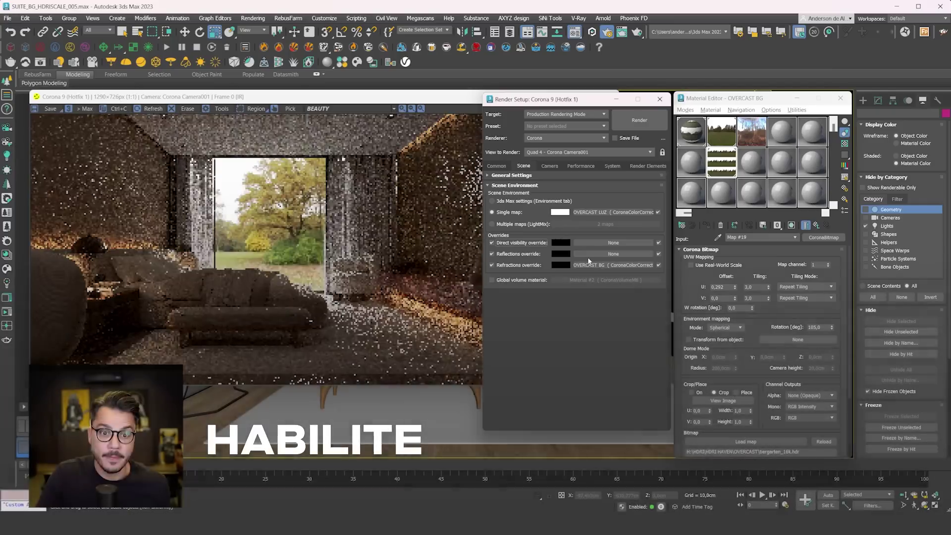
pyautogui.moveTo(589, 261); pyautogui.dragTo(593, 253)
pyautogui.click(555, 293)
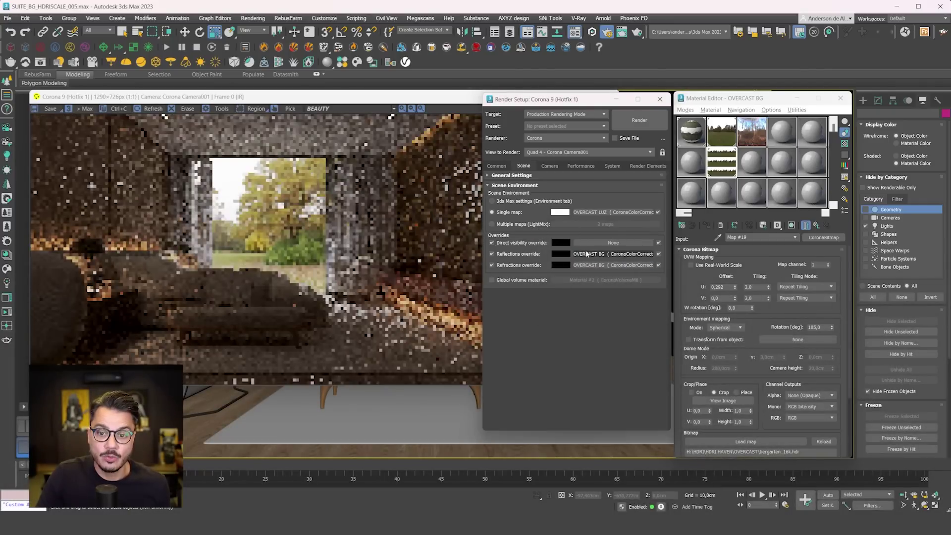
pyautogui.moveTo(593, 245); pyautogui.dragTo(594, 242)
pyautogui.click(554, 293)
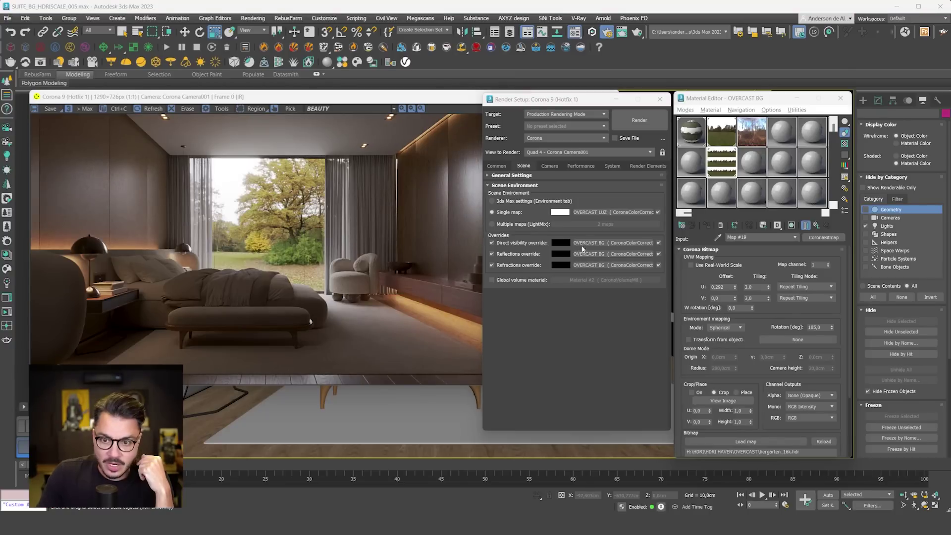
# - Clear the OVERCAST BG map from the Direct visibility, Reflections and Refractions overrides and disable all three
pyautogui.rightClick(594, 243)
pyautogui.click(609, 267)
pyautogui.rightClick(593, 255)
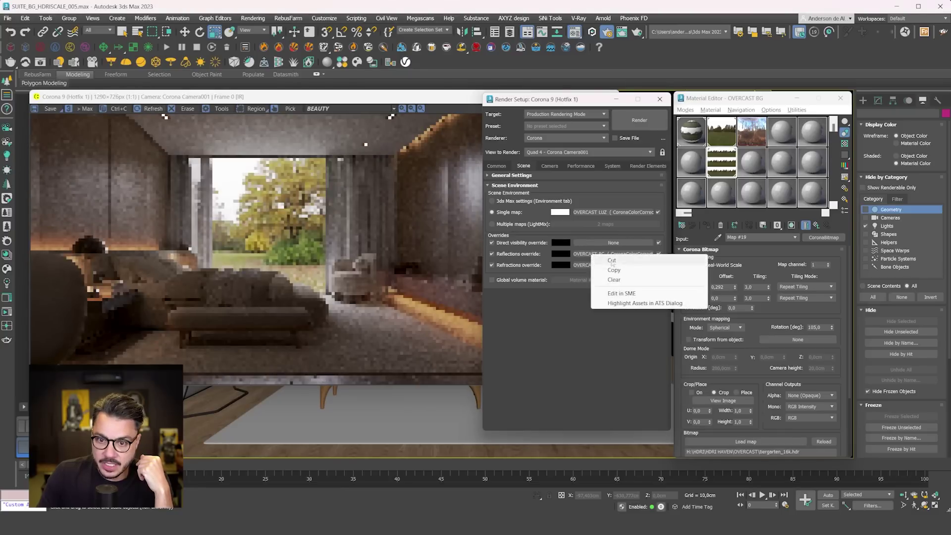
pyautogui.click(610, 280)
pyautogui.rightClick(595, 265)
pyautogui.click(621, 294)
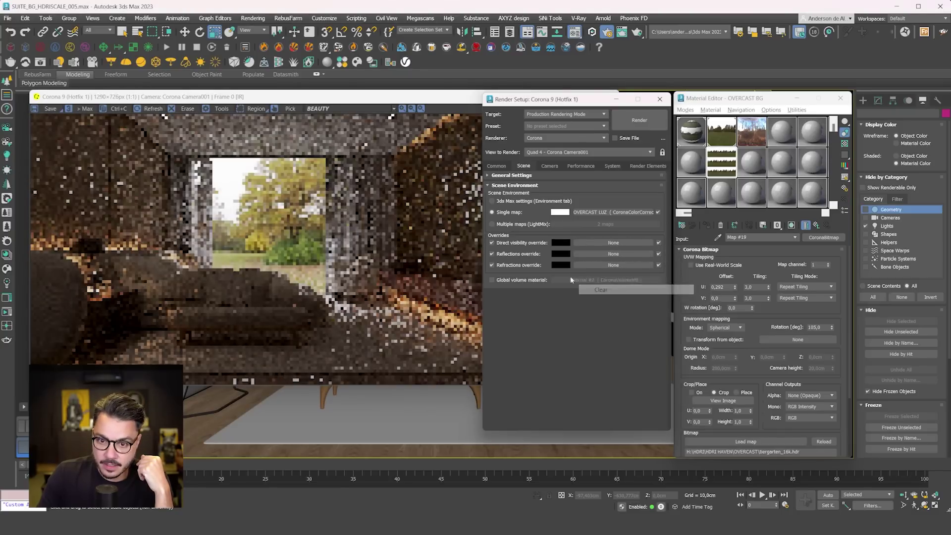
pyautogui.click(515, 265)
pyautogui.click(515, 254)
pyautogui.click(514, 242)
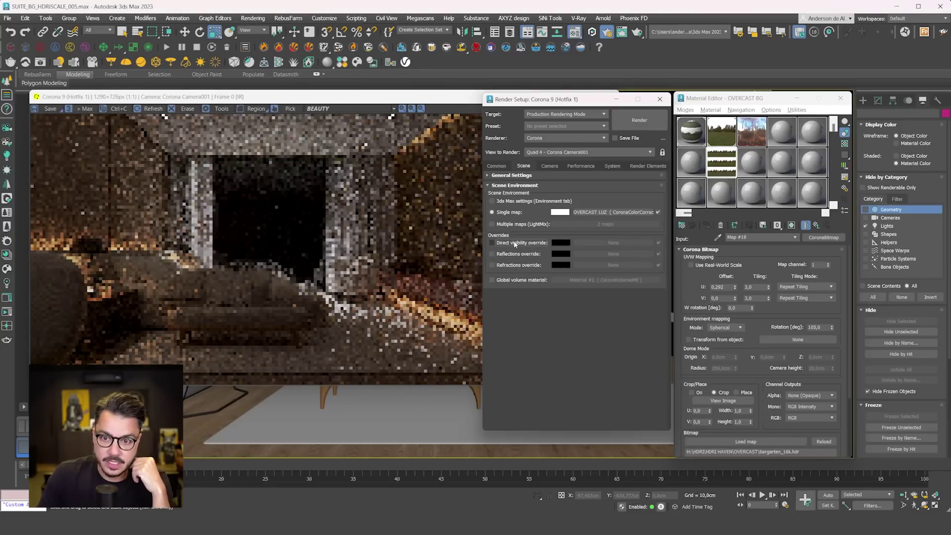
# - Assign the GOLDEN HOUR LUZ map as an instance to the environment's Single map, and close the Render Setup
pyautogui.click(745, 139)
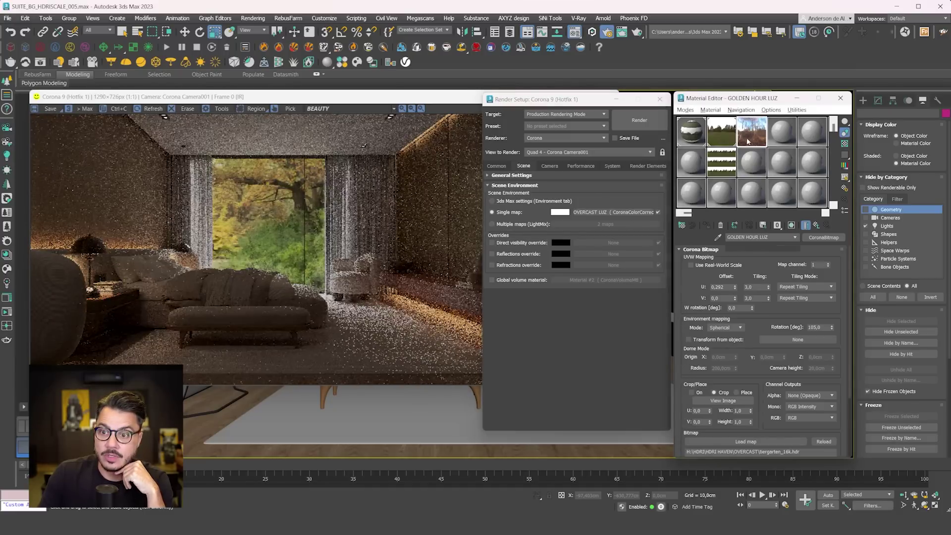
pyautogui.moveTo(608, 218); pyautogui.dragTo(599, 217)
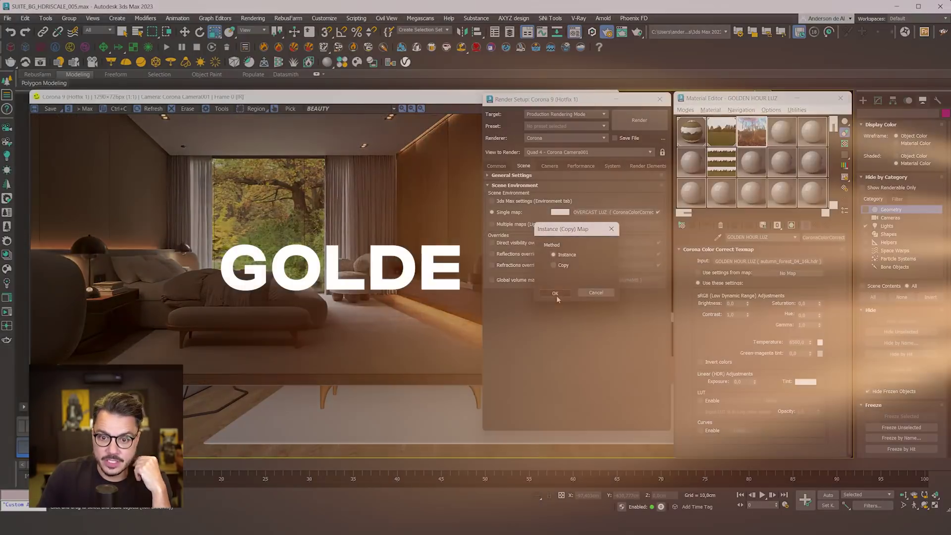
pyautogui.click(556, 294)
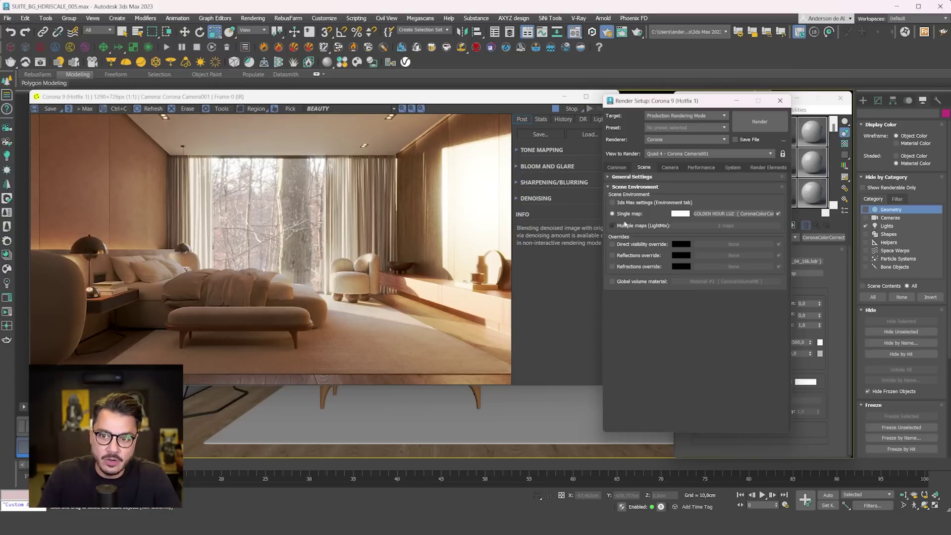
pyautogui.moveTo(705, 105); pyautogui.dragTo(608, 101)
pyautogui.click(682, 96)
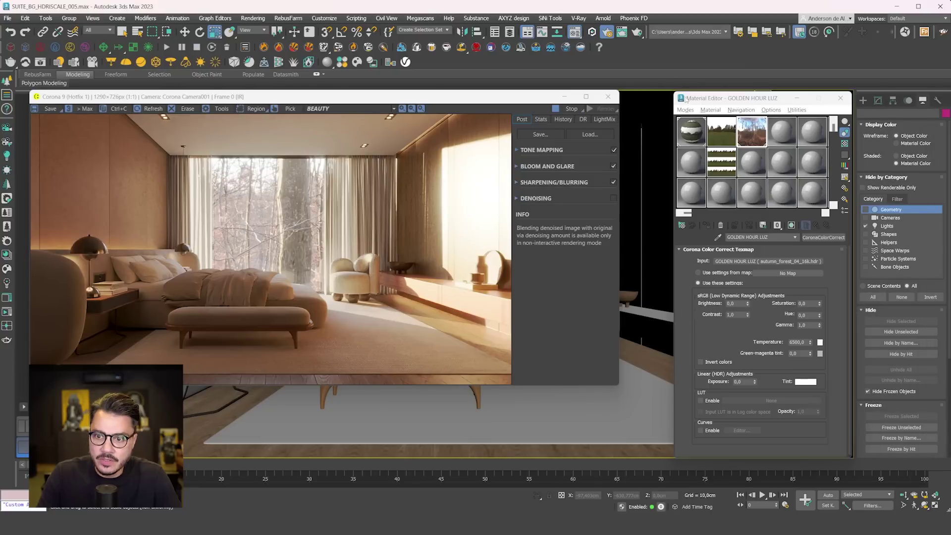
pyautogui.moveTo(733, 100); pyautogui.dragTo(689, 92)
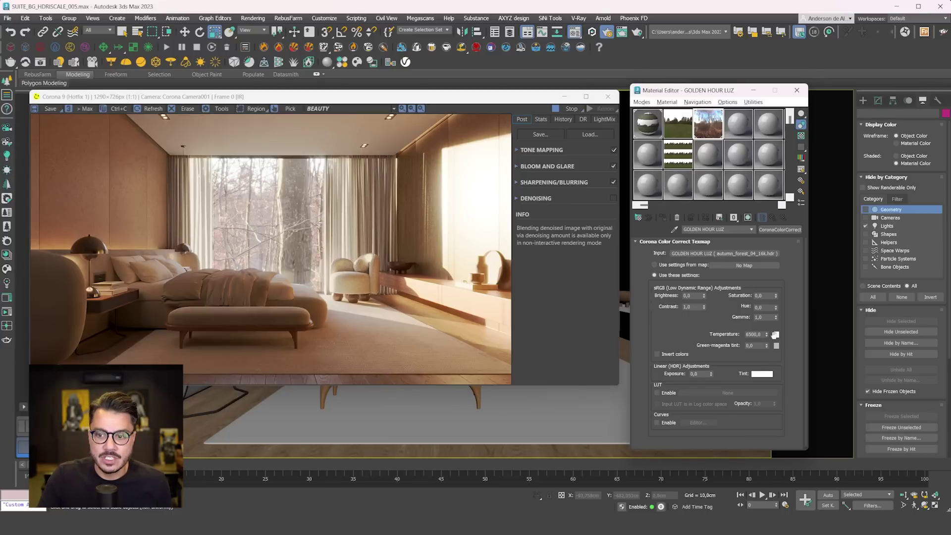
# - Try a lower gamma on the GOLDEN HOUR LUZ color correction and restore it to 1,0
pyautogui.doubleClick(759, 317)
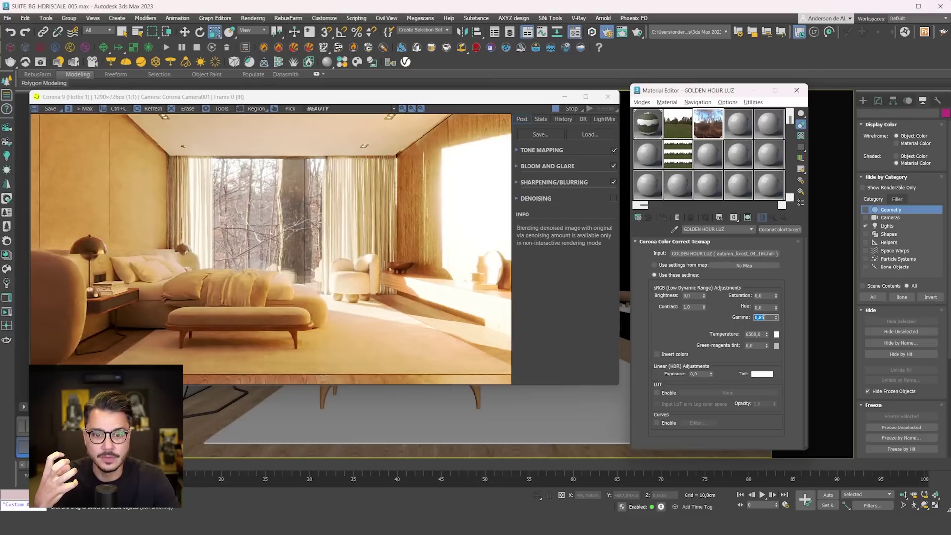
pyautogui.write('1')
pyautogui.press('Return')
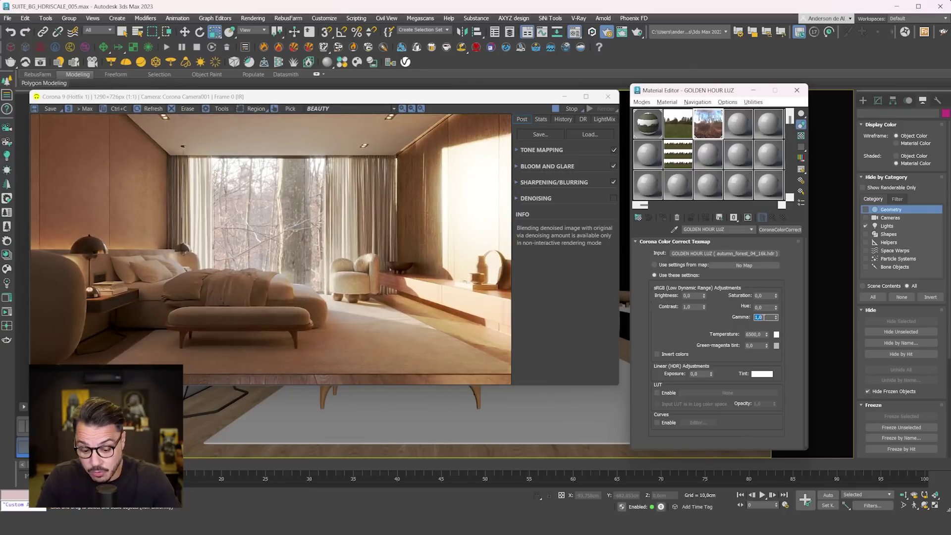
# - Test gamma values of 1,1 and 1,3 on the GOLDEN HOUR LUZ color correction, and set the gamma to 1,2
pyautogui.write('1')
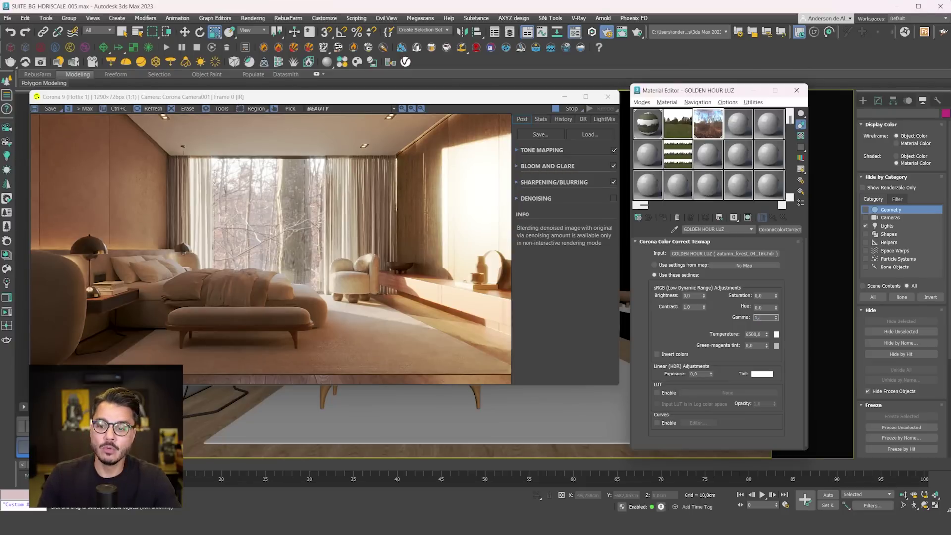
pyautogui.press('Return')
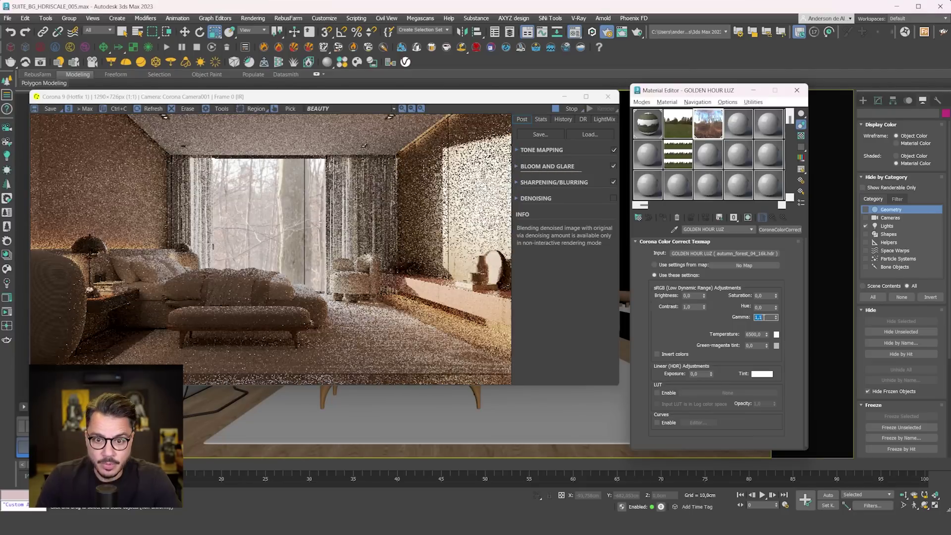
pyautogui.write('1,3')
pyautogui.press('Return')
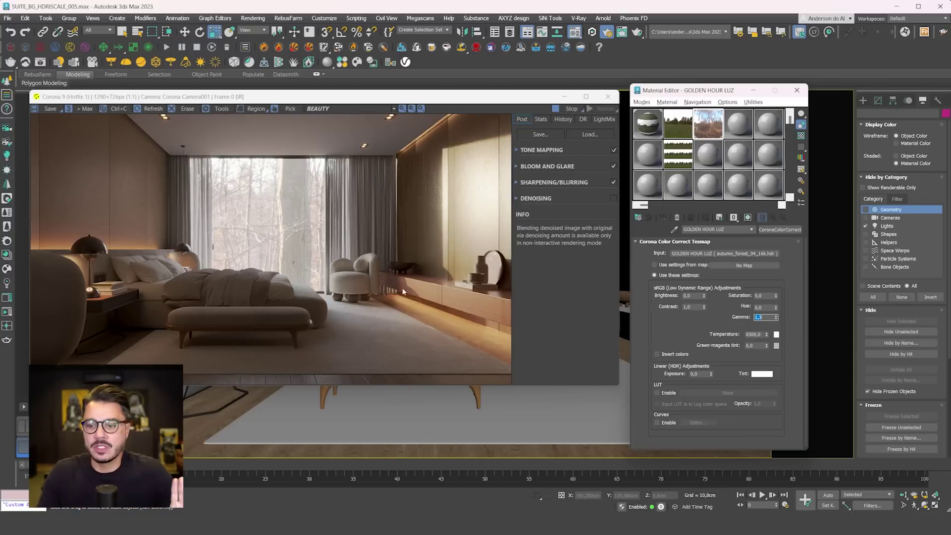
pyautogui.click(766, 317)
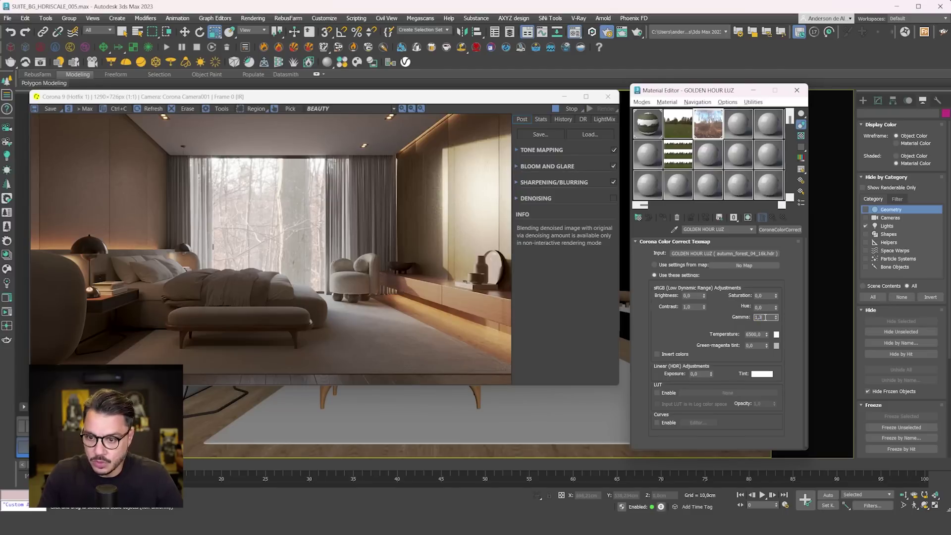
pyautogui.write(',2')
pyautogui.press('Return')
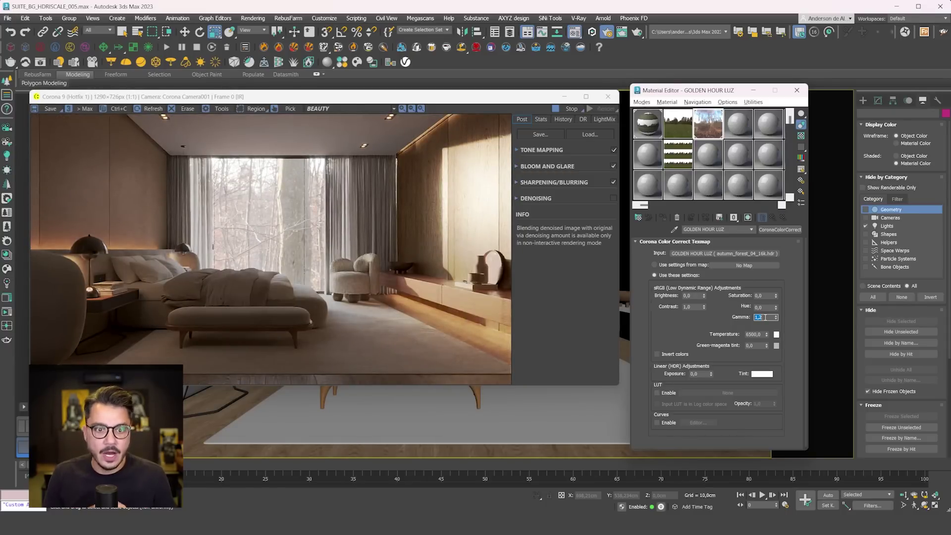
# - Duplicate the GOLDEN HOUR LUZ map into the empty slot below it and rename the copy GOLDEN HOUR BG
pyautogui.click(708, 123)
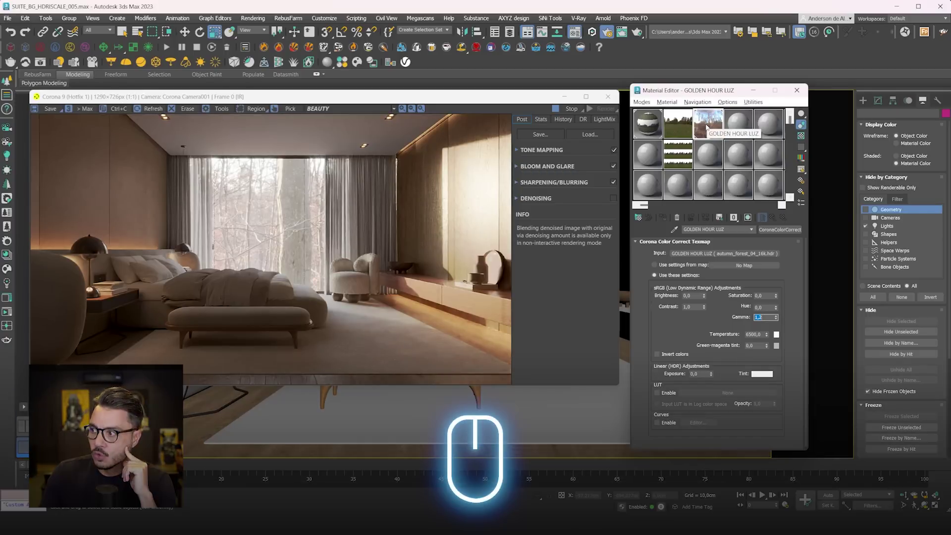
pyautogui.moveTo(708, 124); pyautogui.dragTo(709, 156)
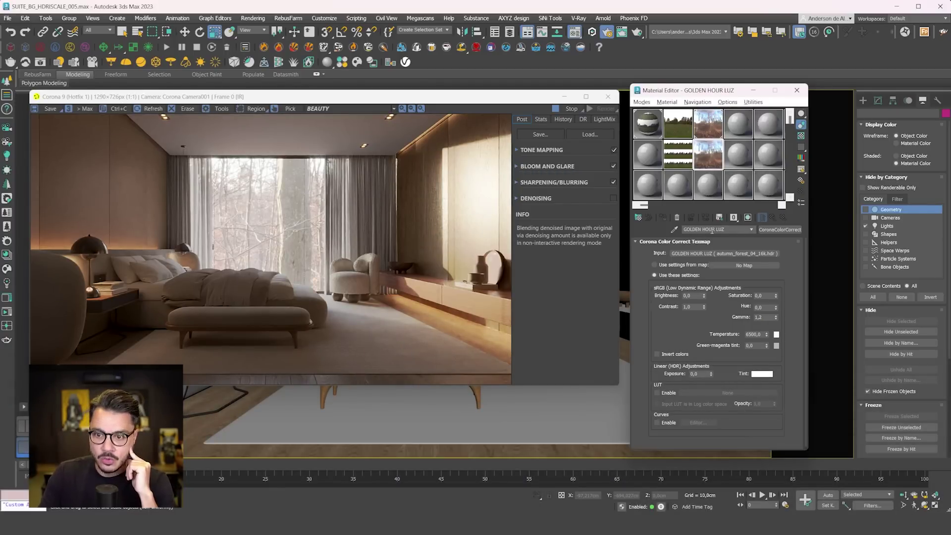
pyautogui.write('L')
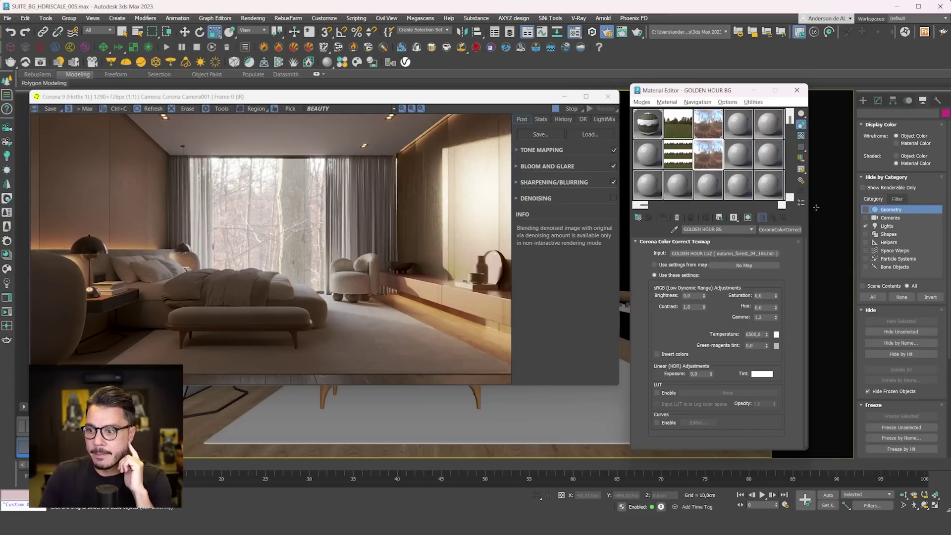
# - Enable the Direct visibility, Reflections and Refractions overrides in the Render Setup and assign GOLDEN HOUR BG to each as an instance
pyautogui.click(592, 31)
pyautogui.moveTo(508, 115); pyautogui.dragTo(510, 69)
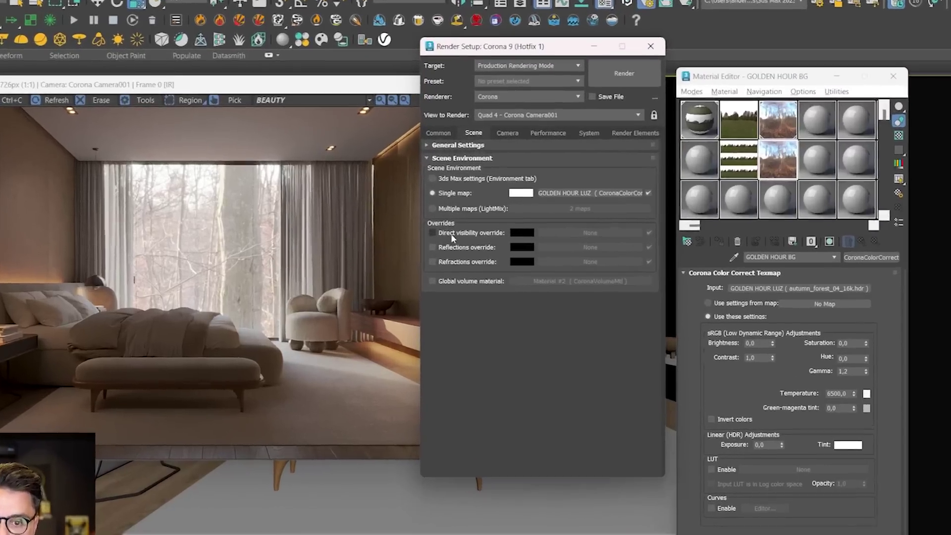
pyautogui.click(456, 210)
pyautogui.click(457, 222)
pyautogui.click(457, 234)
pyautogui.moveTo(825, 168); pyautogui.dragTo(599, 286)
pyautogui.click(520, 324)
pyautogui.click(520, 321)
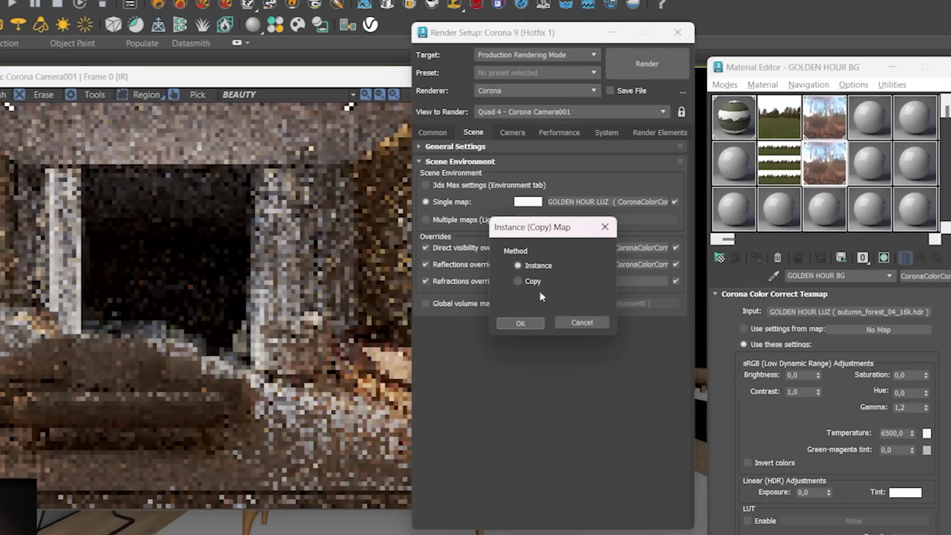
pyautogui.click(518, 323)
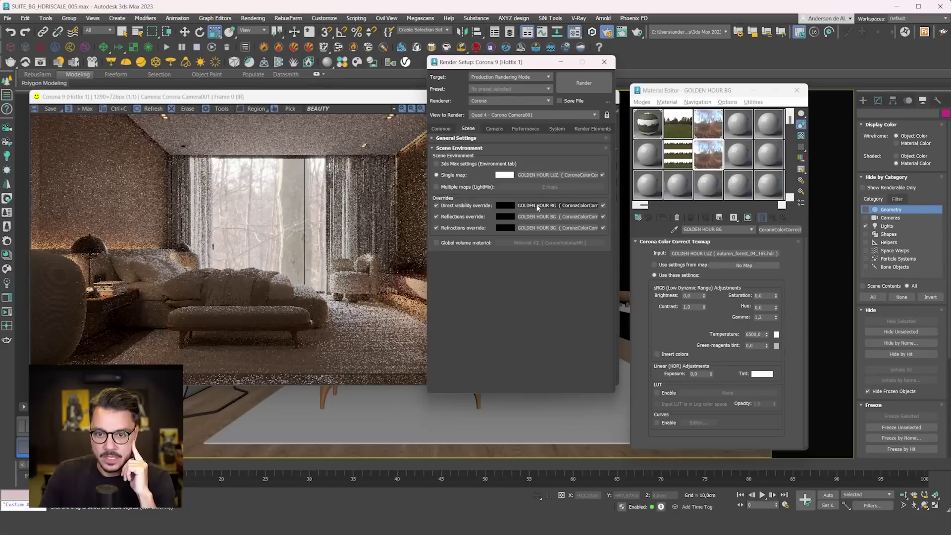
# - Set both the U and V tiling of the GOLDEN HOUR BG map's input bitmap to 3,0
pyautogui.click(805, 168)
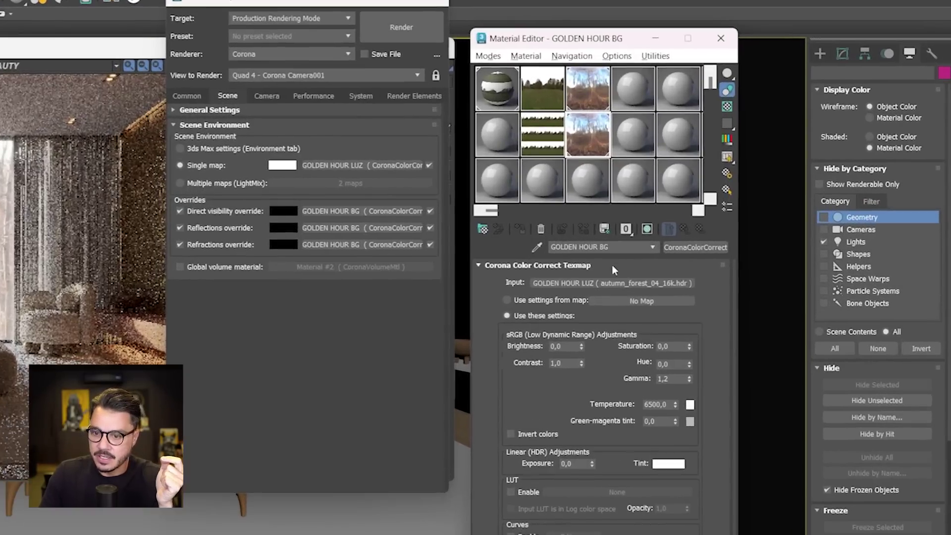
pyautogui.click(711, 254)
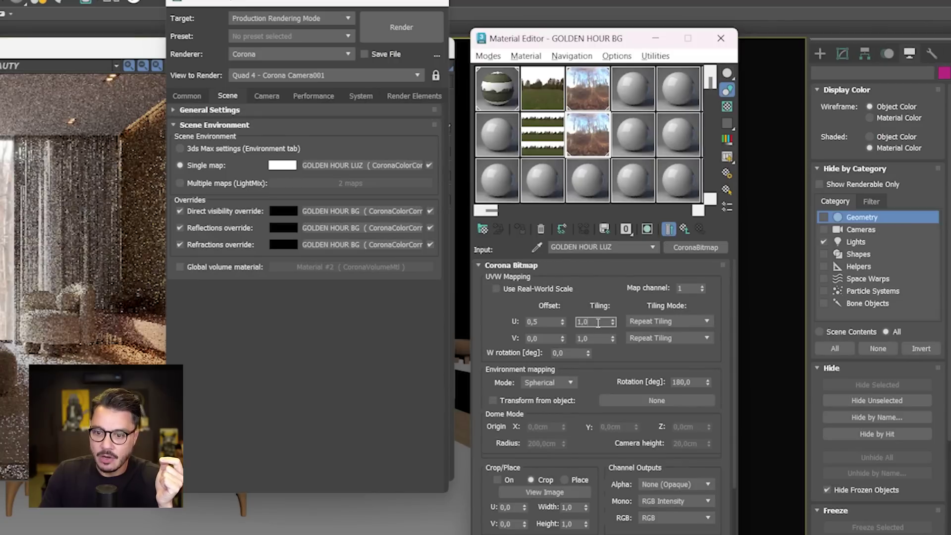
pyautogui.write('3')
pyautogui.press('Tab')
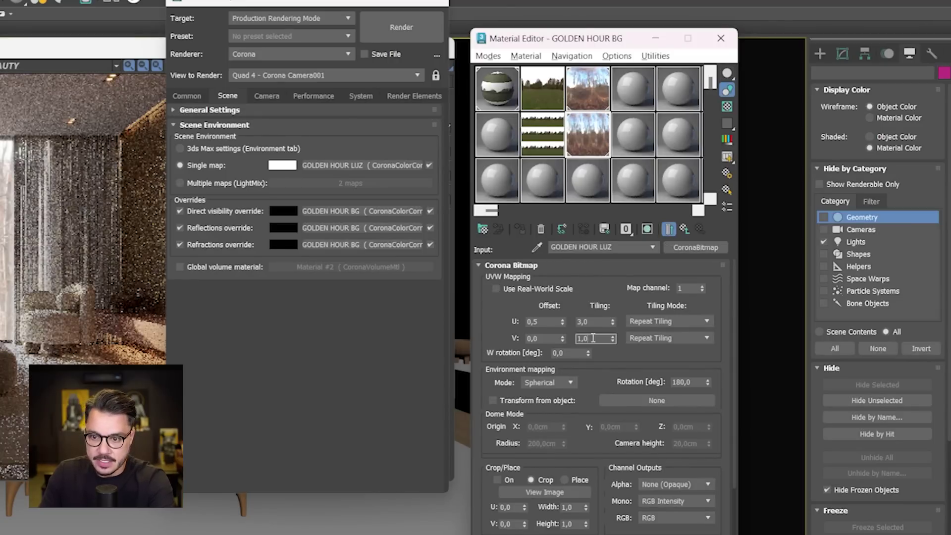
pyautogui.write('3')
pyautogui.press('Tab')
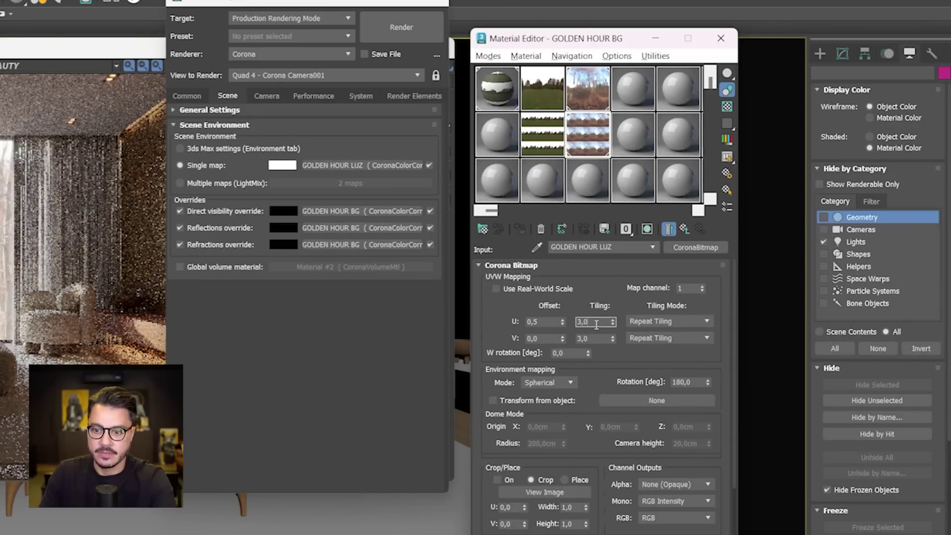
# - Start interactive rendering in the Corona frame buffer to preview the tiled golden hour background
pyautogui.click(45, 198)
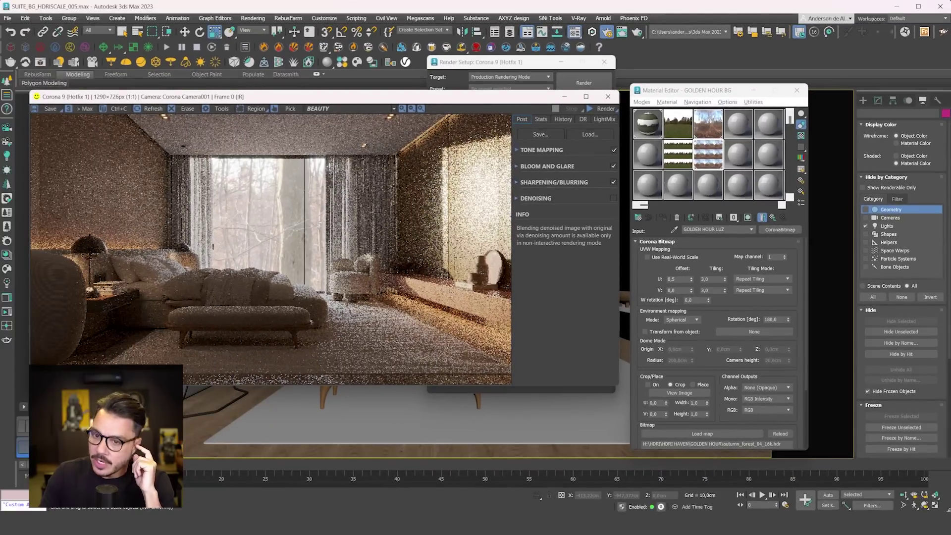
pyautogui.click(595, 109)
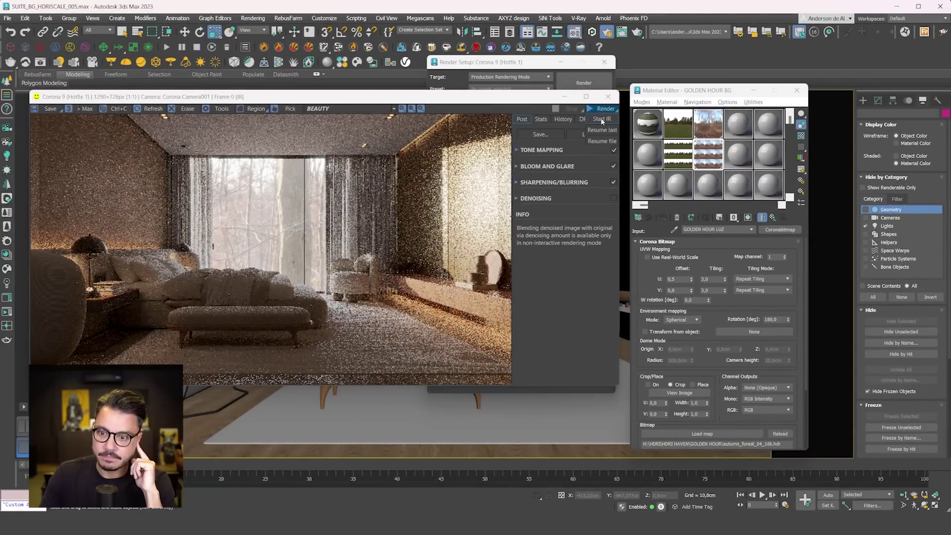
pyautogui.click(601, 120)
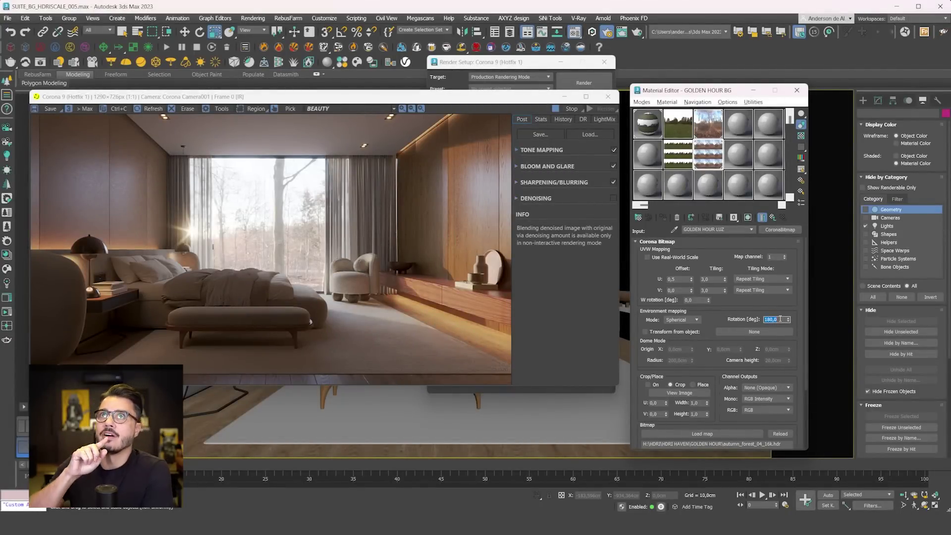
# - Test environment rotations of 0 and 50 degrees on the GOLDEN HOUR BG bitmap, and set the rotation to 65 degrees
pyautogui.write('0')
pyautogui.press('Return')
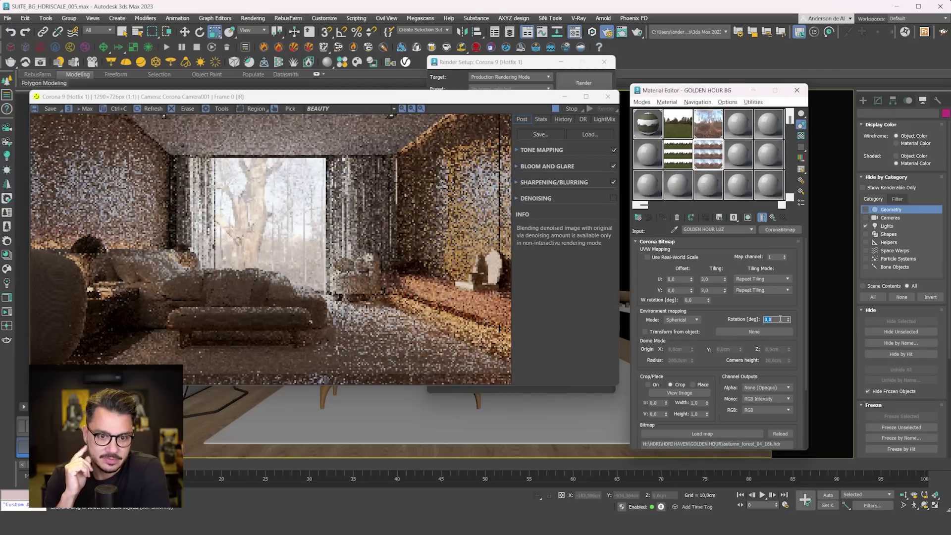
pyautogui.write('50')
pyautogui.press('Return')
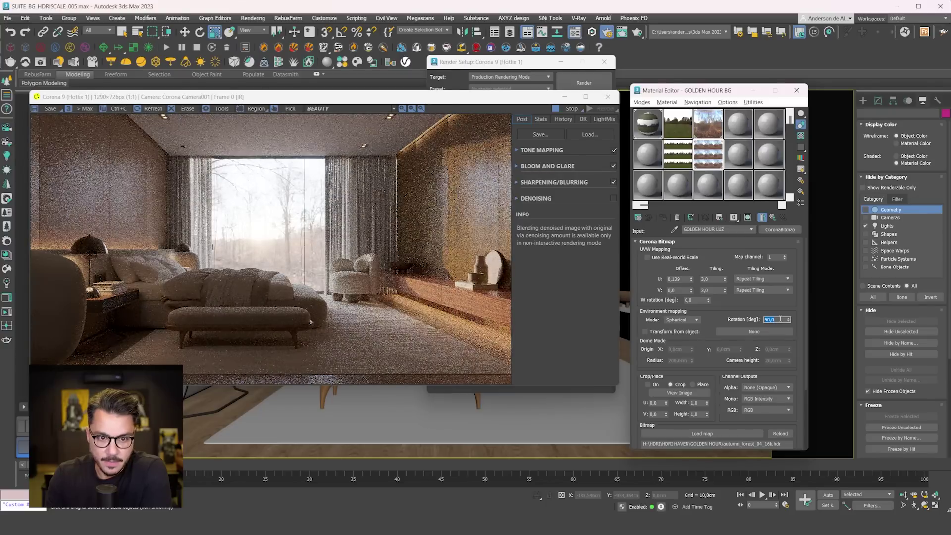
pyautogui.write('65')
pyautogui.press('Return')
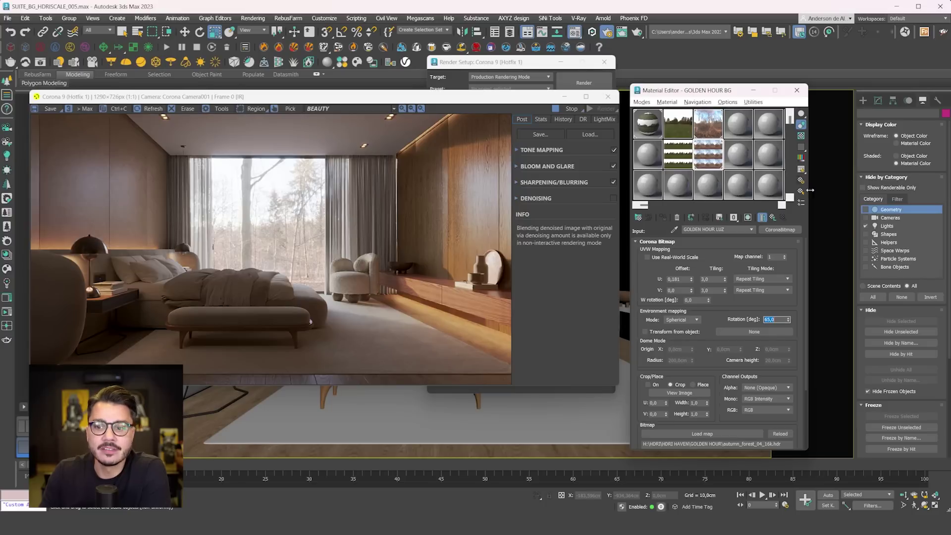
# - Set the GOLDEN HOUR BG color correction's gamma to 1,0 and its exposure to -1,0
pyautogui.click(772, 217)
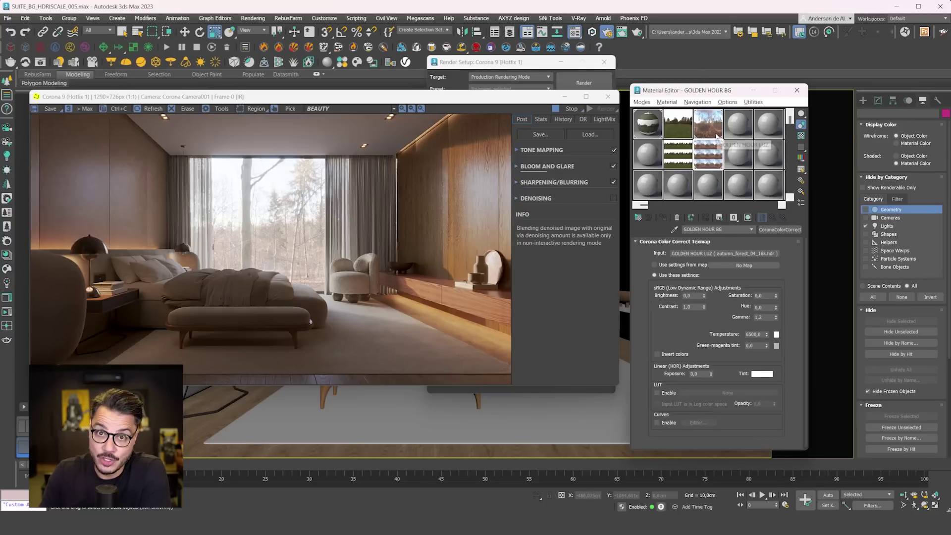
pyautogui.doubleClick(768, 318)
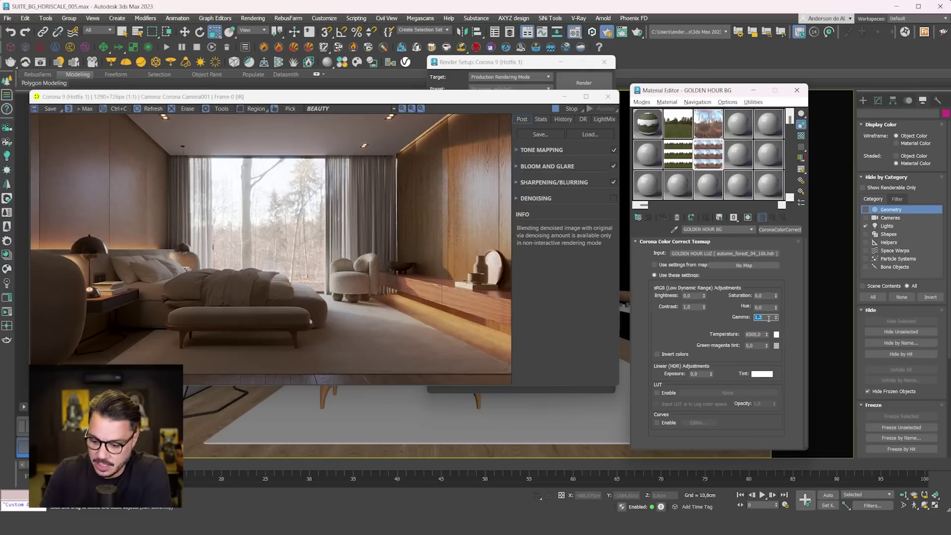
pyautogui.write('1')
pyautogui.press('Return')
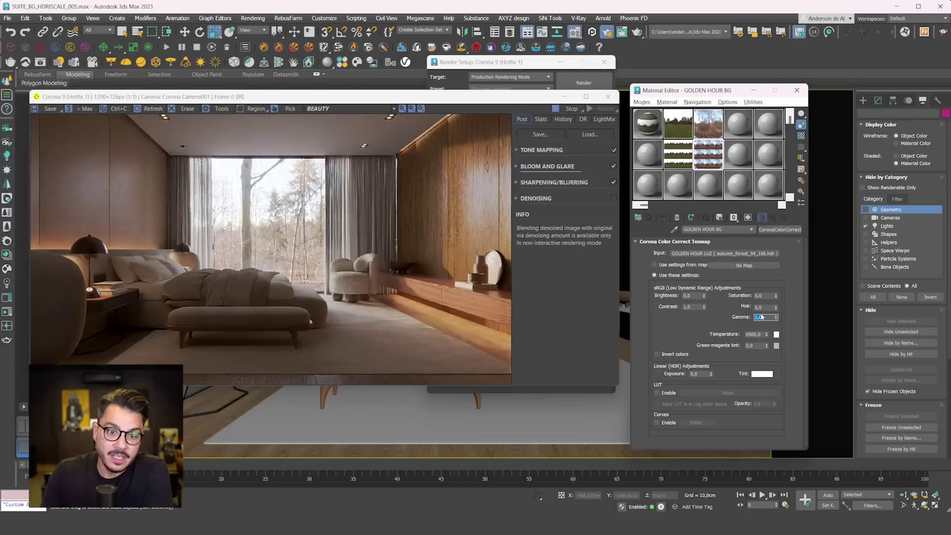
pyautogui.doubleClick(700, 373)
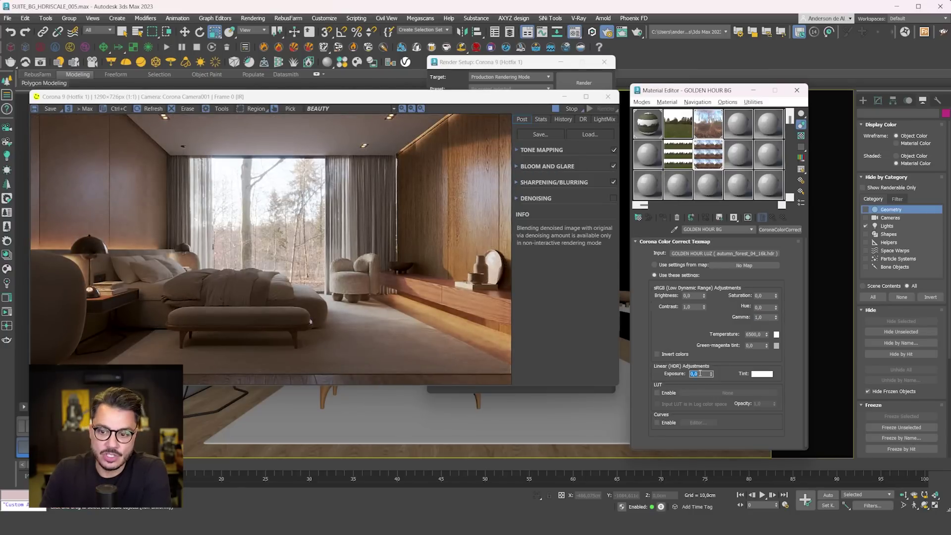
pyautogui.write('-1')
pyautogui.press('Return')
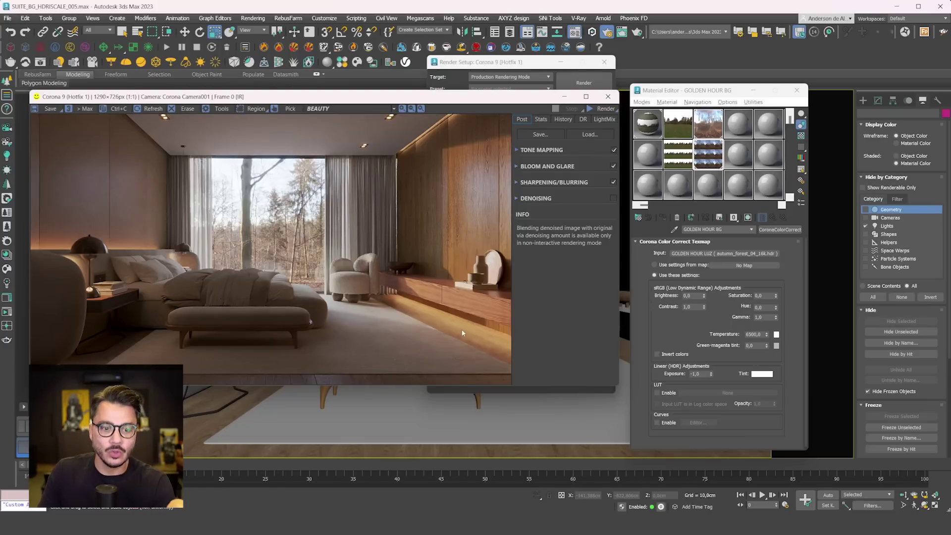
pyautogui.click(718, 129)
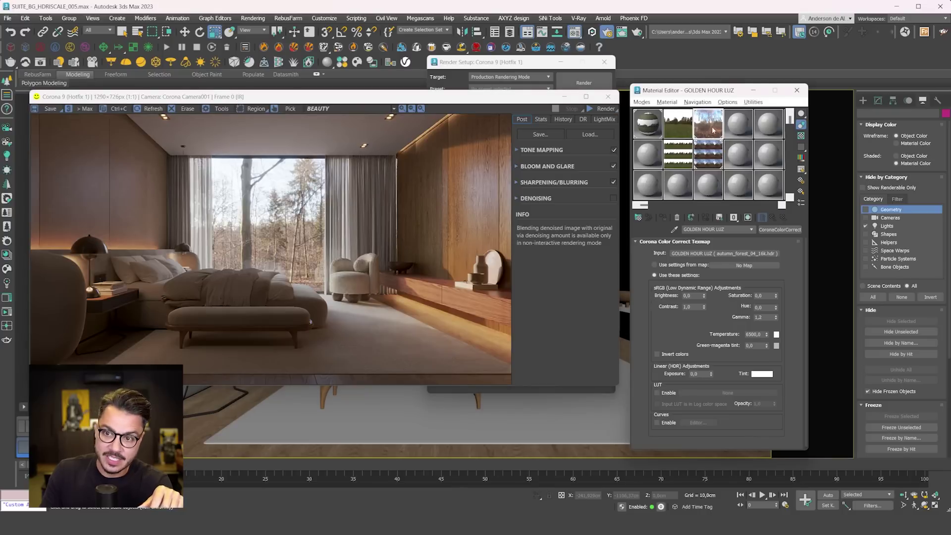
pyautogui.click(713, 158)
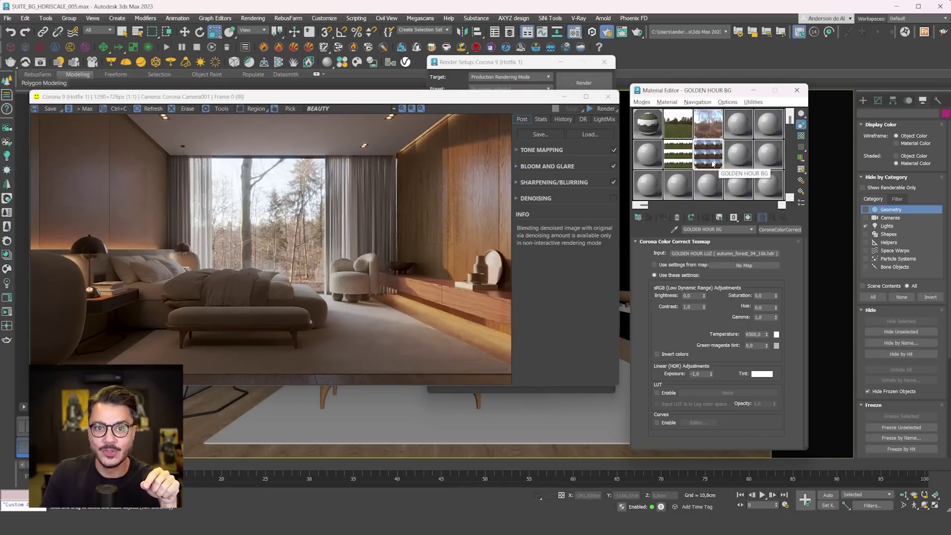